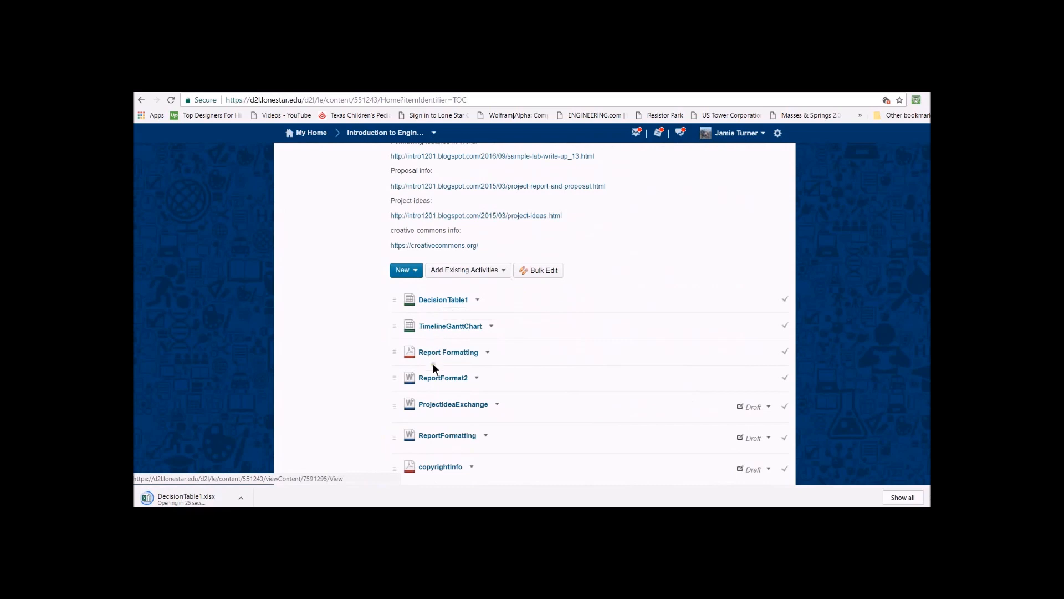
Step: Open the DecisionTable1 file's page in the Project Proposal content
{"action": "left_click", "coordinate": [439, 300]}
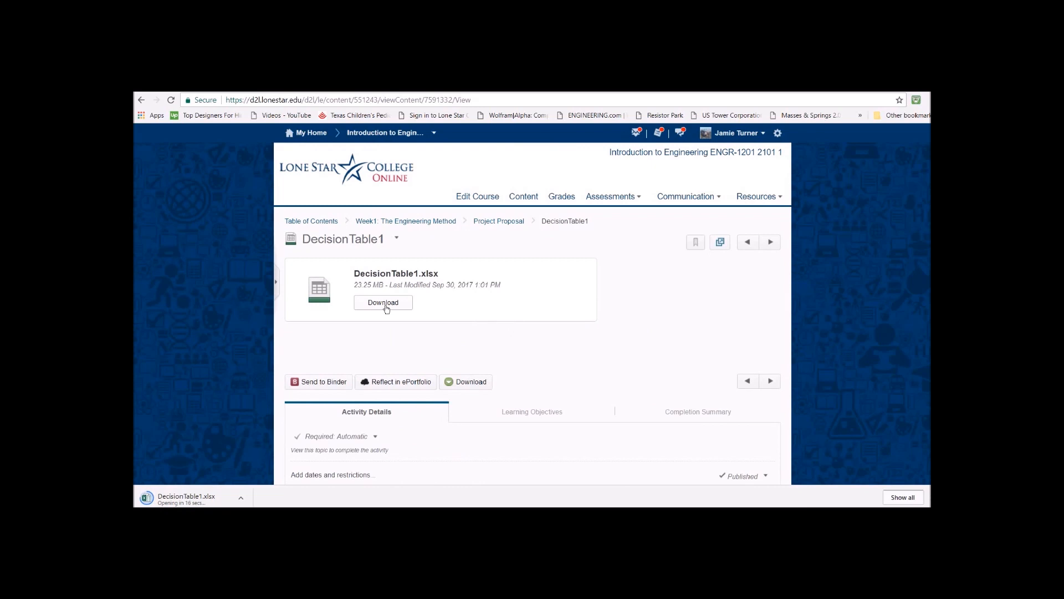
Step: View the member list of Project Group 5 in the course's groups, and close it again
{"action": "left_click", "coordinate": [719, 198]}
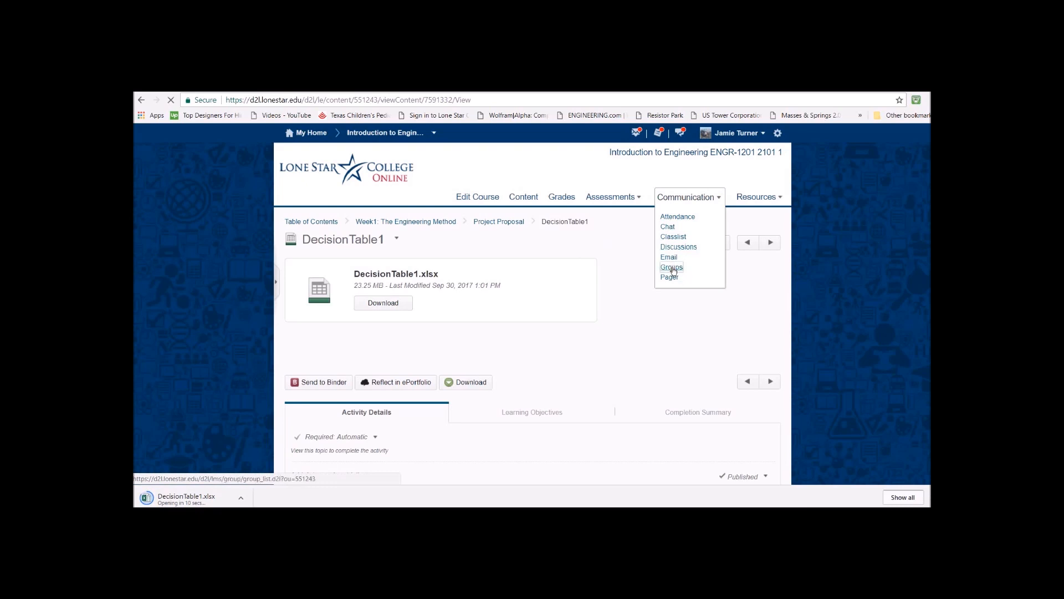
{"action": "left_click", "coordinate": [673, 268]}
{"action": "scroll", "coordinate": [815, 302], "scroll_direction": "down", "scroll_amount": 3}
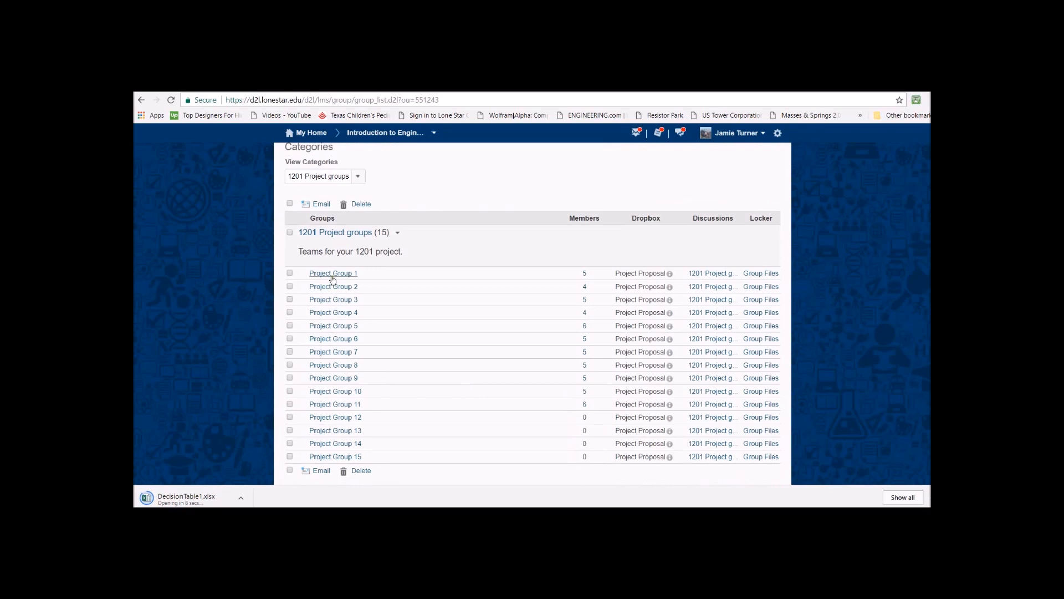
{"action": "left_click", "coordinate": [336, 326]}
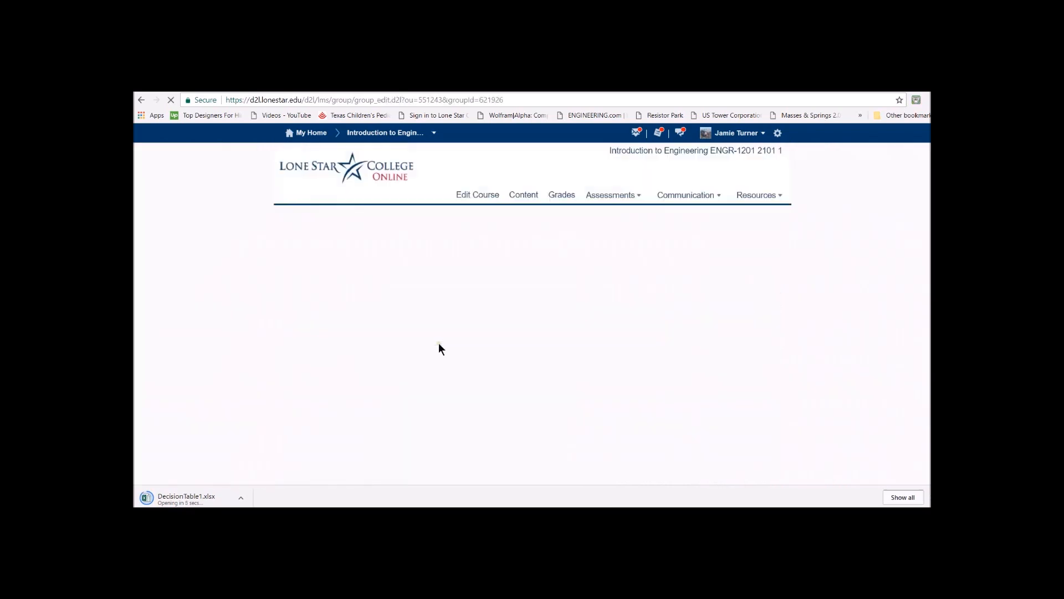
{"action": "left_click", "coordinate": [373, 236]}
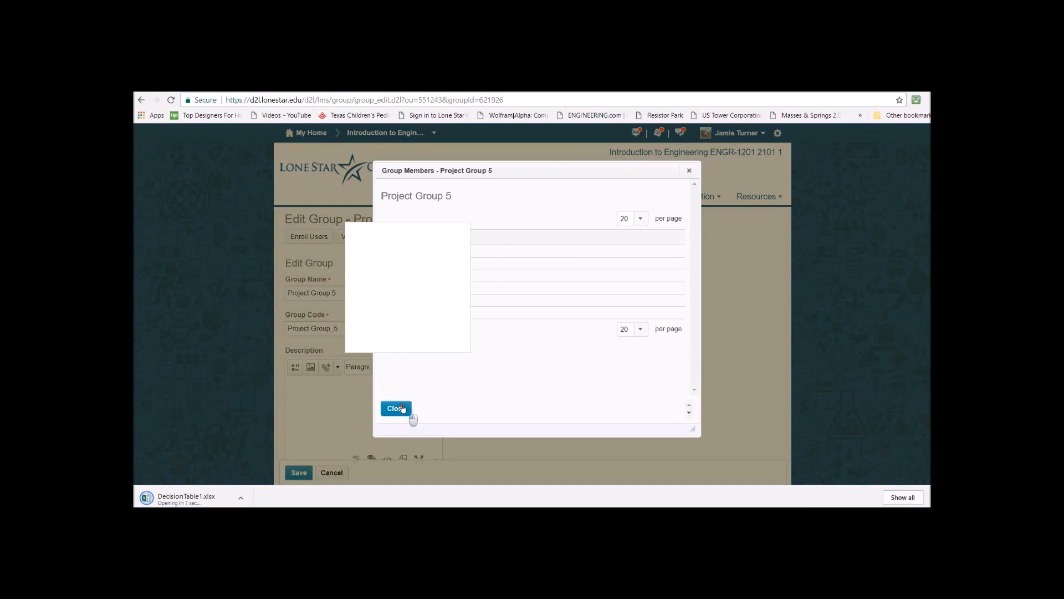
{"action": "left_click", "coordinate": [401, 408]}
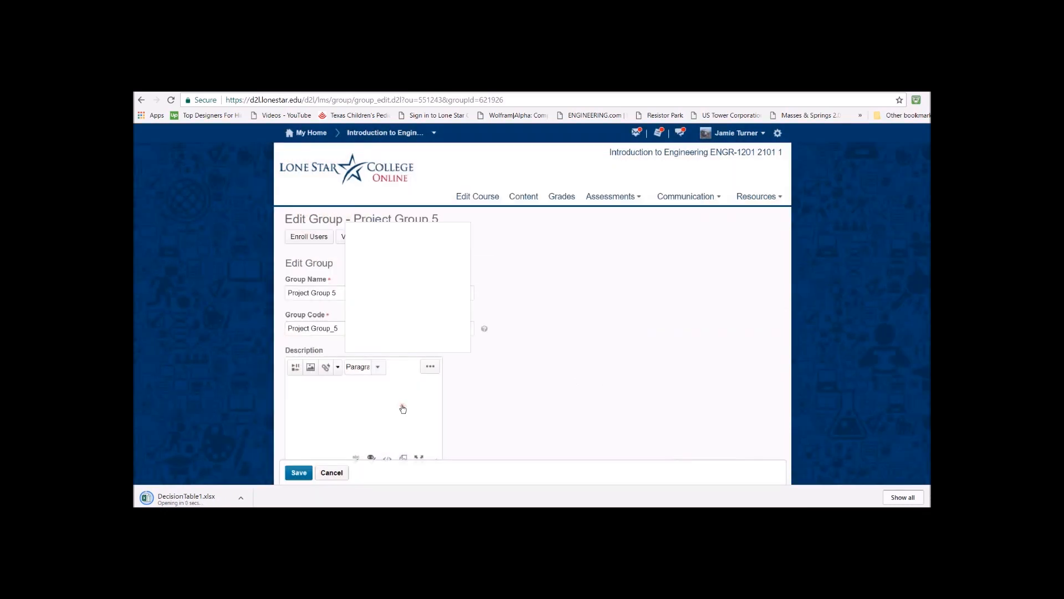
Step: Find a class member in the course's Classlist, open a new message addressed to them, and close it unsent
{"action": "left_click", "coordinate": [685, 196]}
{"action": "left_click", "coordinate": [668, 238]}
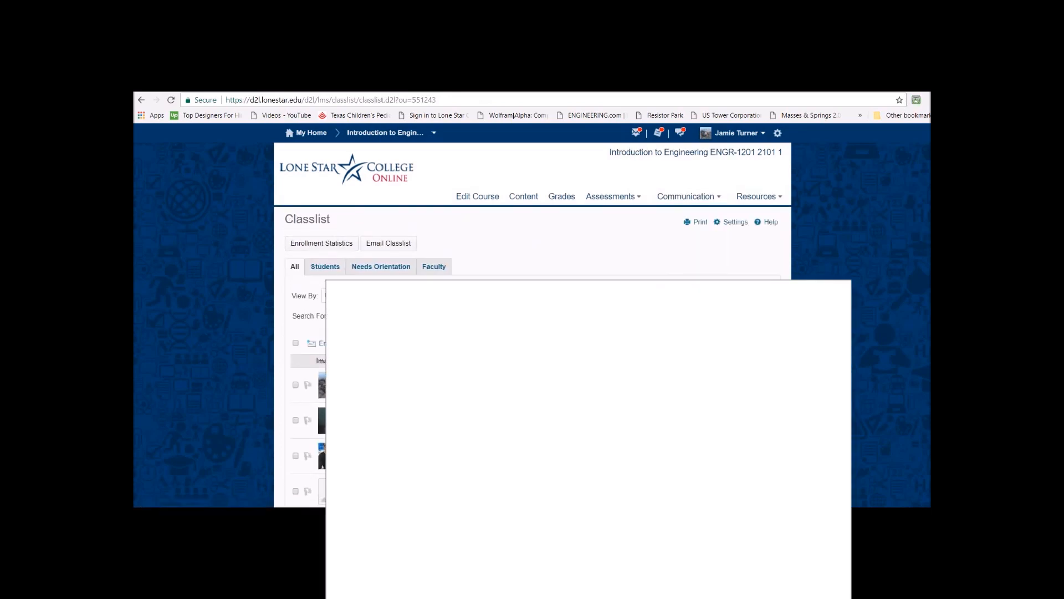
{"action": "scroll", "coordinate": [854, 355], "scroll_direction": "down", "scroll_amount": 2}
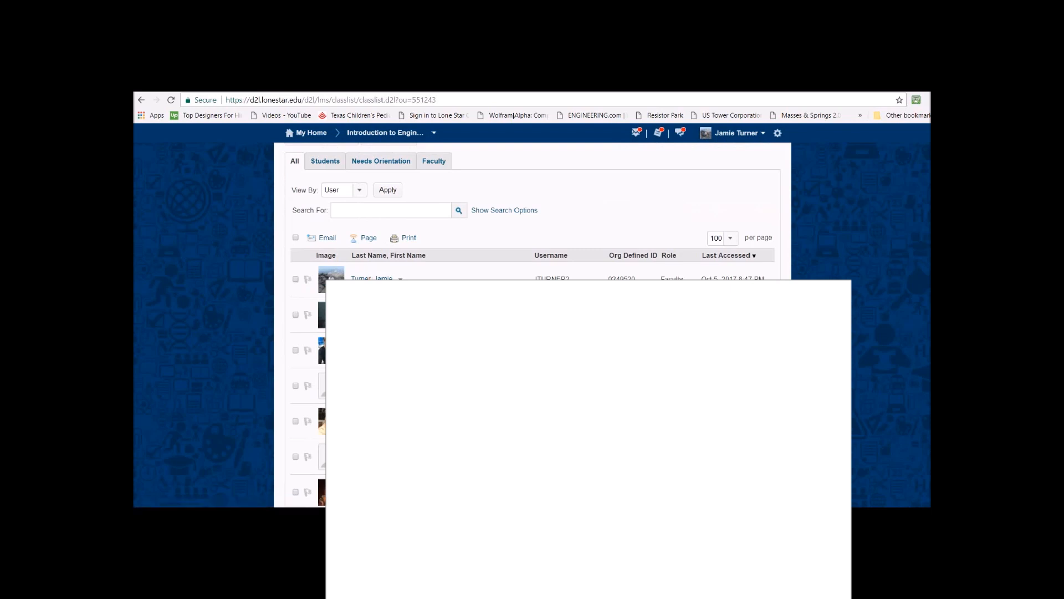
{"action": "left_click_drag", "start_coordinate": [808, 208], "coordinate": [523, 207]}
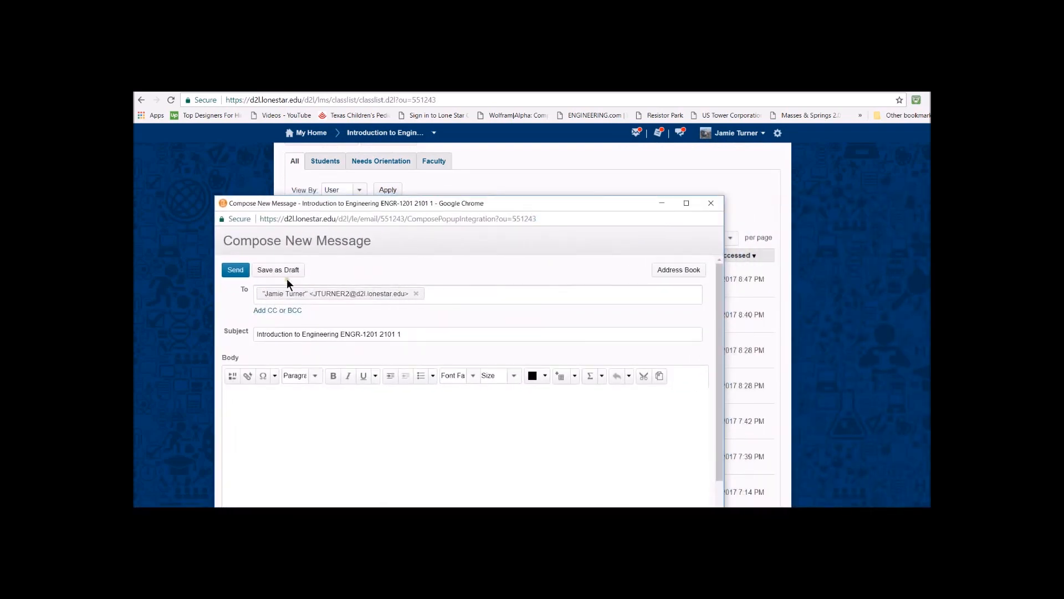
{"action": "left_click", "coordinate": [711, 203]}
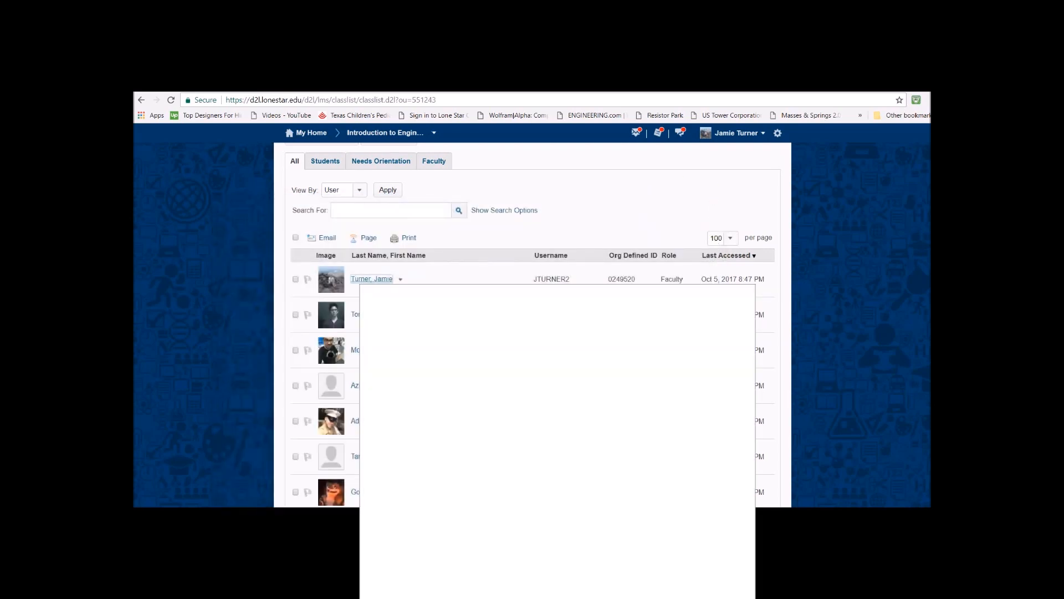
Step: Switch to Excel and copy the whole decision table template, A1:U49, from the 1201Project sheet
{"action": "key", "text": "alt+Tab"}
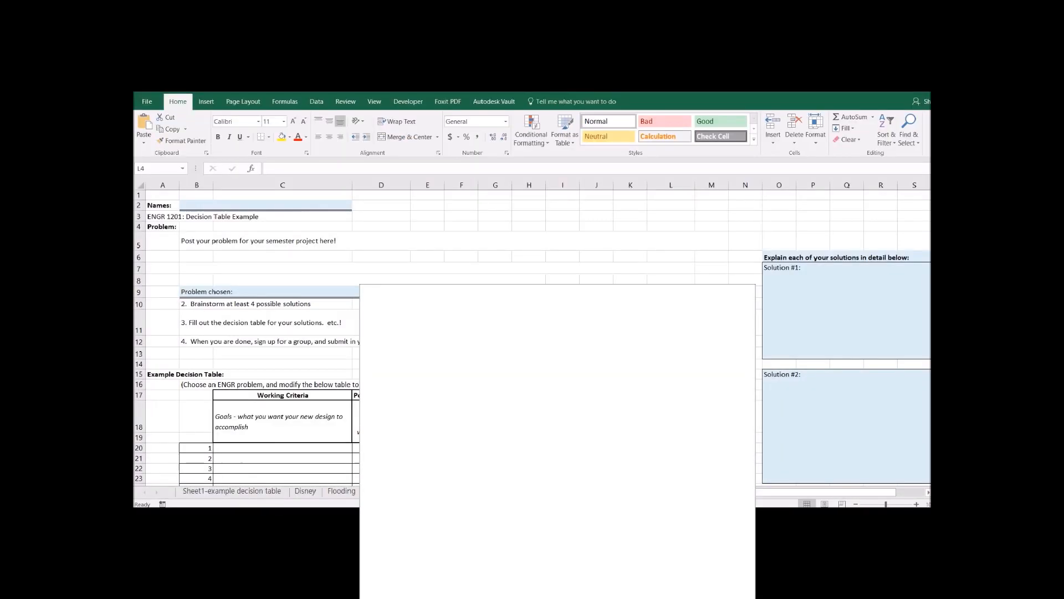
{"action": "left_click_drag", "start_coordinate": [150, 194], "coordinate": [722, 420]}
{"action": "scroll", "coordinate": [406, 329], "scroll_direction": "up", "scroll_amount": 9}
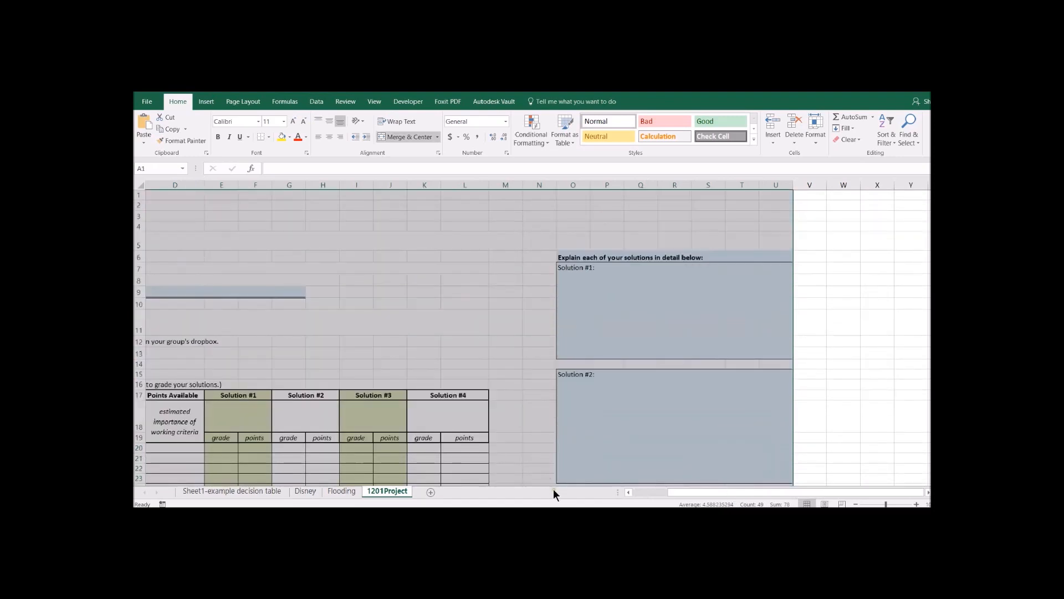
{"action": "left_click_drag", "start_coordinate": [640, 493], "coordinate": [631, 493]}
{"action": "right_click", "coordinate": [438, 215]}
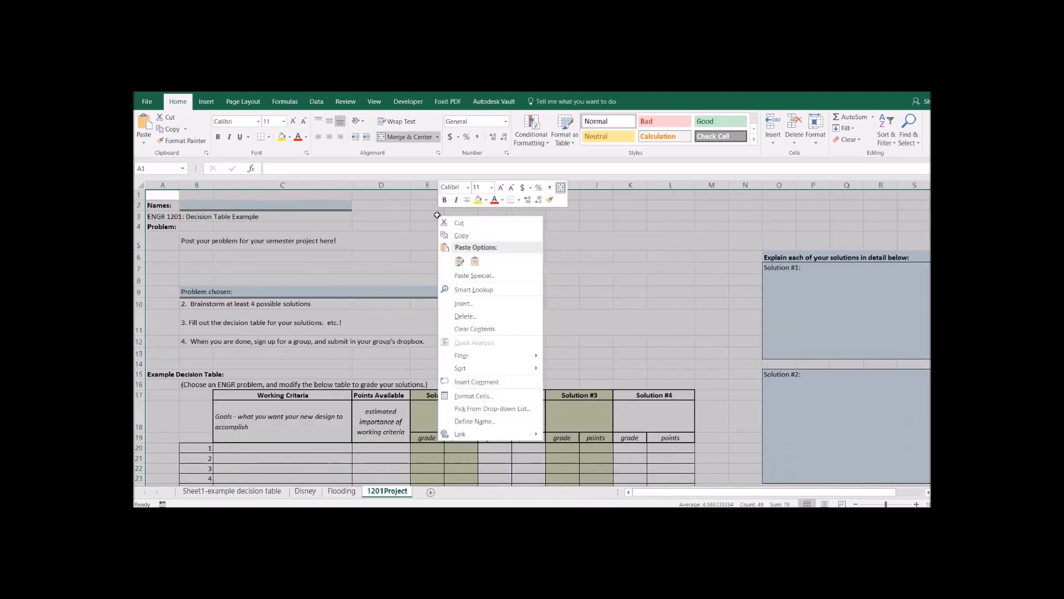
{"action": "left_click", "coordinate": [483, 236]}
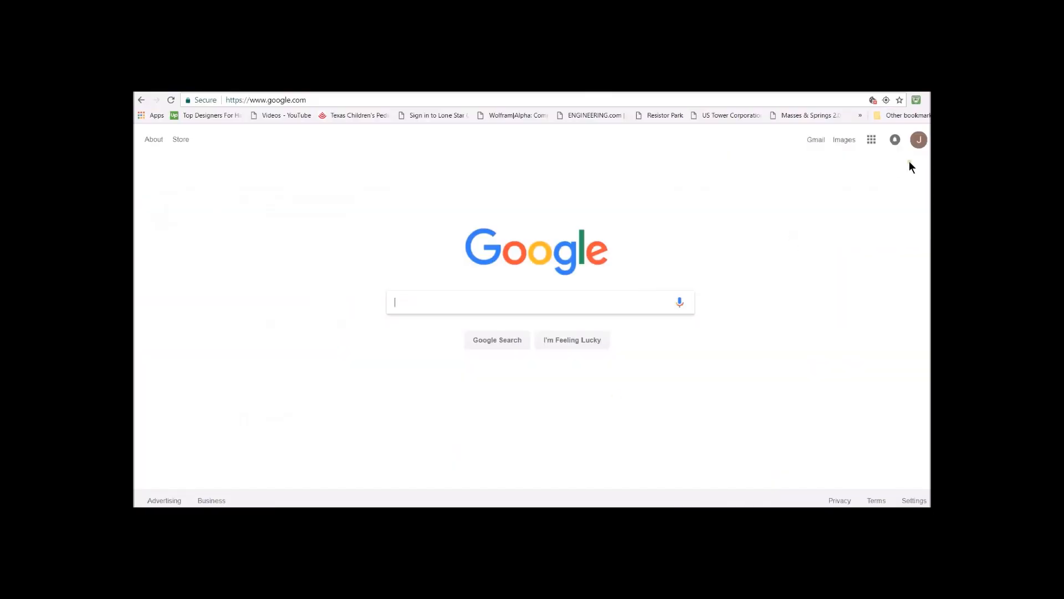
Step: Switch to Google Drive in the browser and create a new blank Google Sheets spreadsheet
{"action": "left_click", "coordinate": [872, 143]}
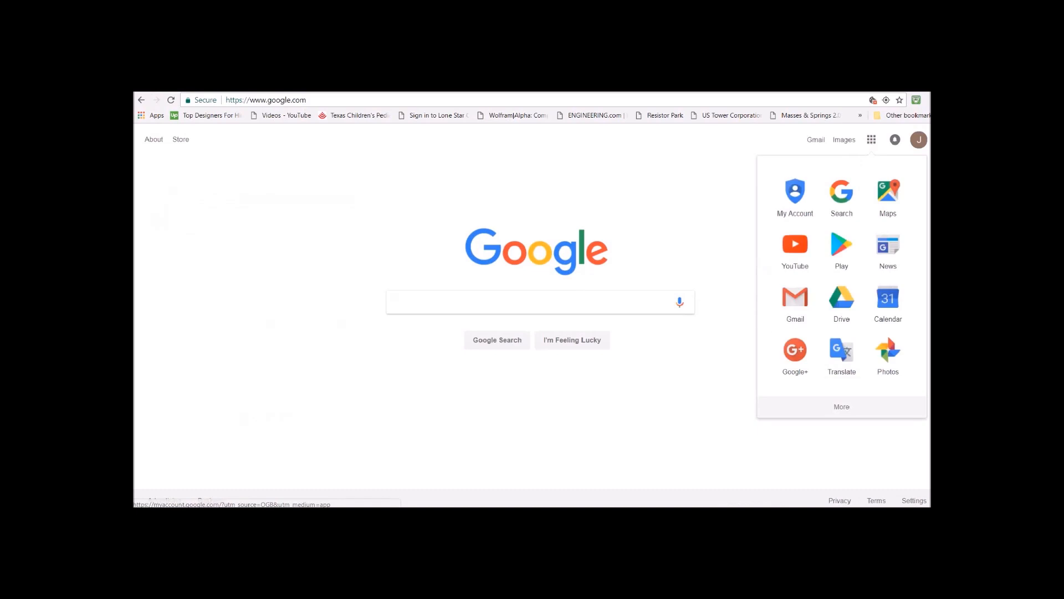
{"action": "left_click", "coordinate": [842, 307]}
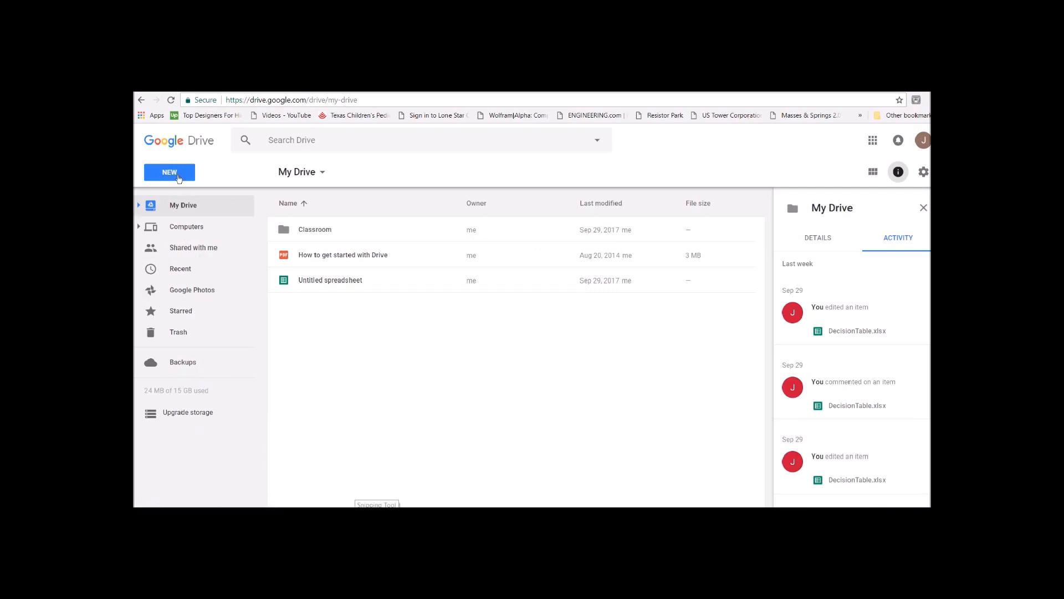
{"action": "left_click", "coordinate": [172, 177]}
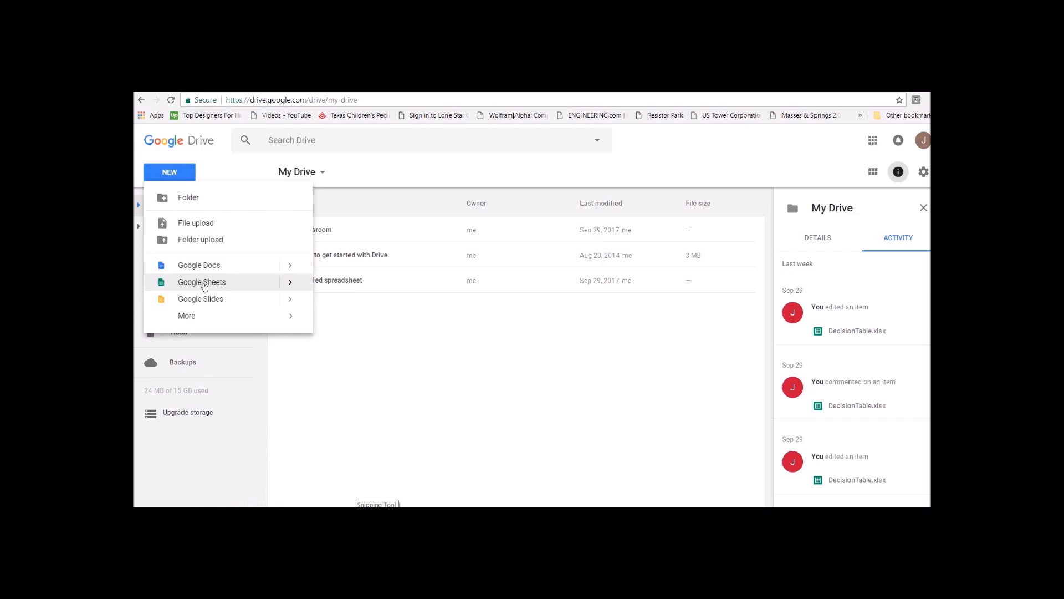
{"action": "left_click", "coordinate": [205, 284]}
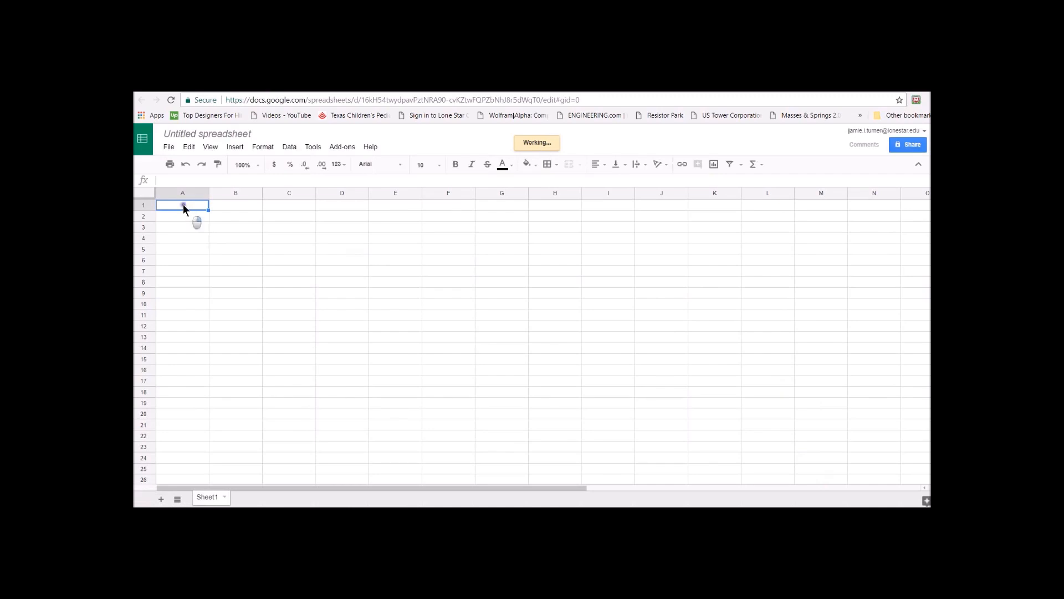
Step: Paste the copied decision table template into the blank sheet starting at cell A1, and check the pasted layout
{"action": "key", "text": "ctrl+v"}
{"action": "right_click", "coordinate": [183, 205]}
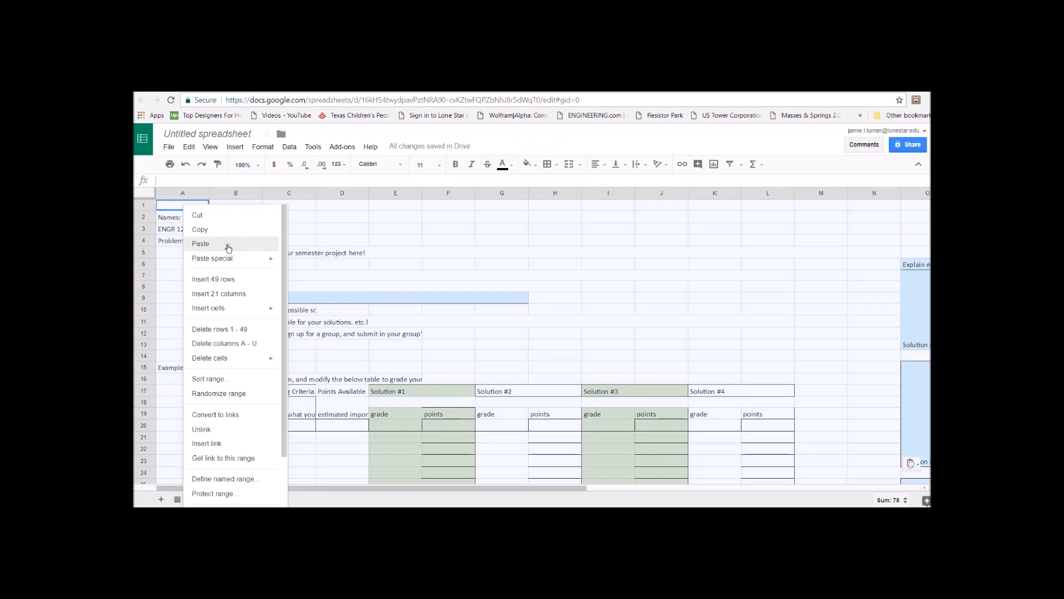
{"action": "left_click", "coordinate": [347, 229]}
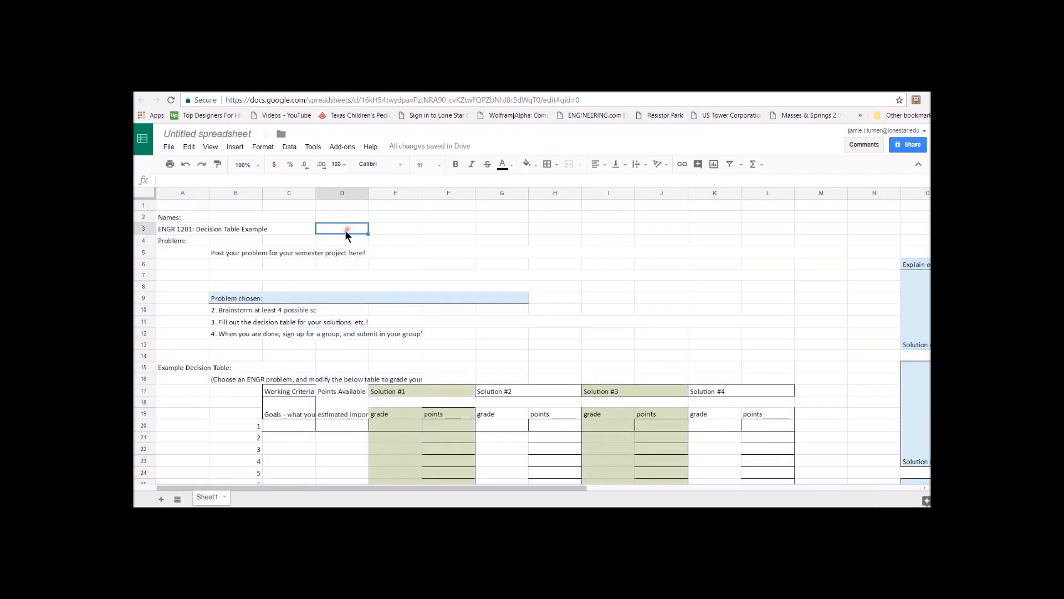
{"action": "left_click", "coordinate": [180, 205]}
{"action": "scroll", "coordinate": [519, 301], "scroll_direction": "down", "scroll_amount": 3}
{"action": "scroll", "coordinate": [518, 301], "scroll_direction": "up", "scroll_amount": 3}
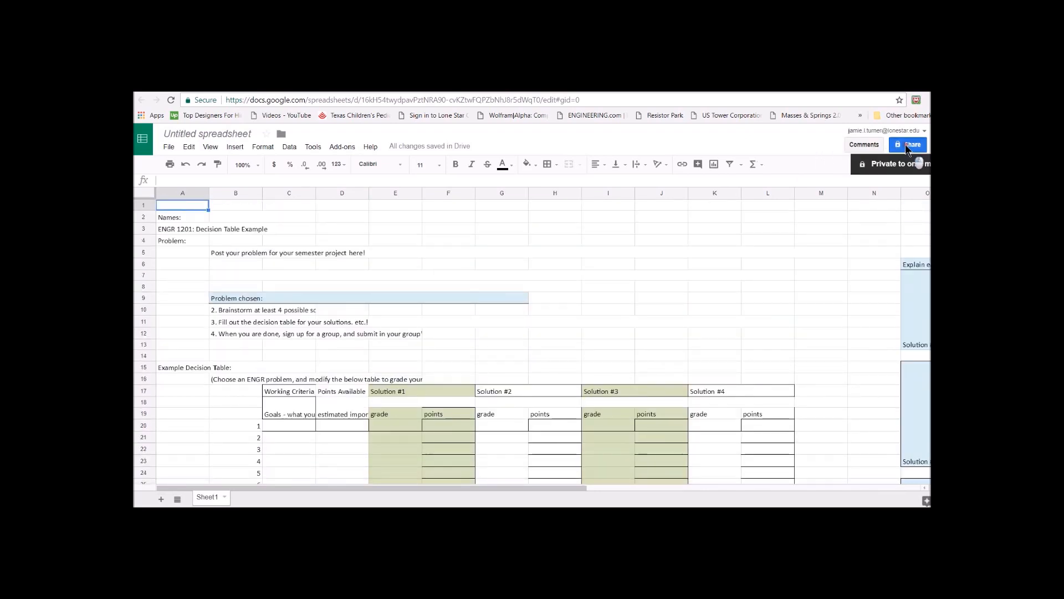
Step: Start sharing the spreadsheet and name it DecisionTableGroup in the naming prompt
{"action": "left_click", "coordinate": [908, 145]}
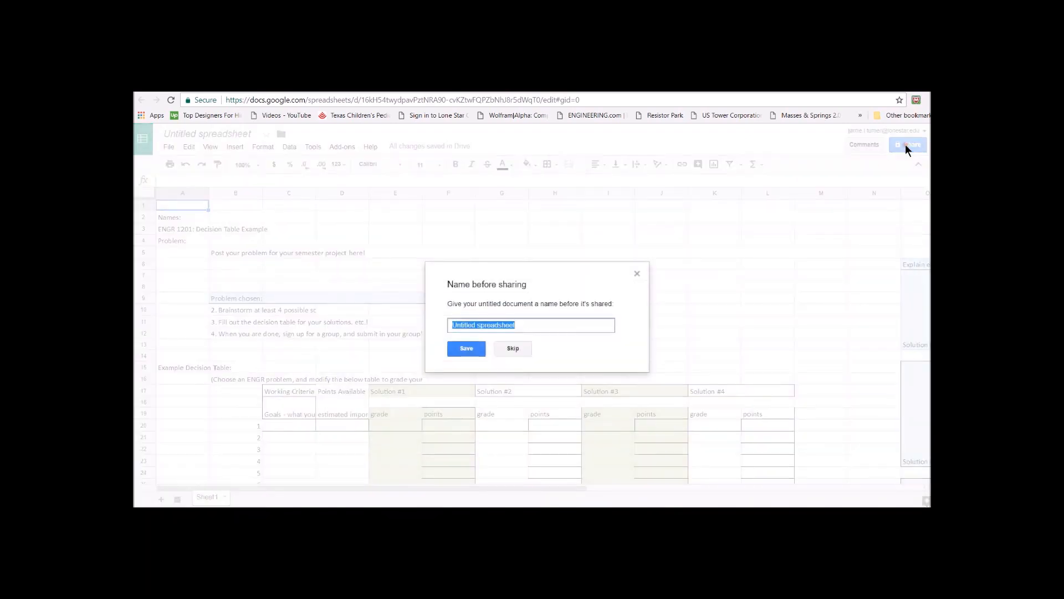
{"action": "left_click", "coordinate": [527, 324]}
{"action": "left_click_drag", "start_coordinate": [526, 324], "coordinate": [421, 327]}
{"action": "left_click", "coordinate": [867, 385]}
{"action": "left_click_drag", "start_coordinate": [524, 330], "coordinate": [381, 314]}
{"action": "type", "text": "Decision"}
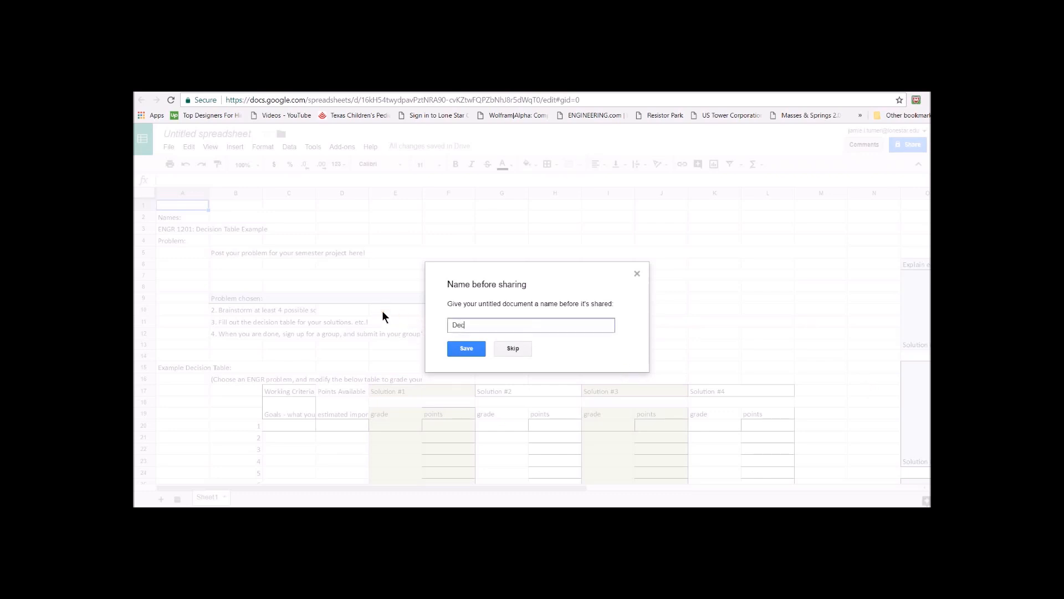
{"action": "type", "text": "TableGroup"}
{"action": "left_click", "coordinate": [475, 350]}
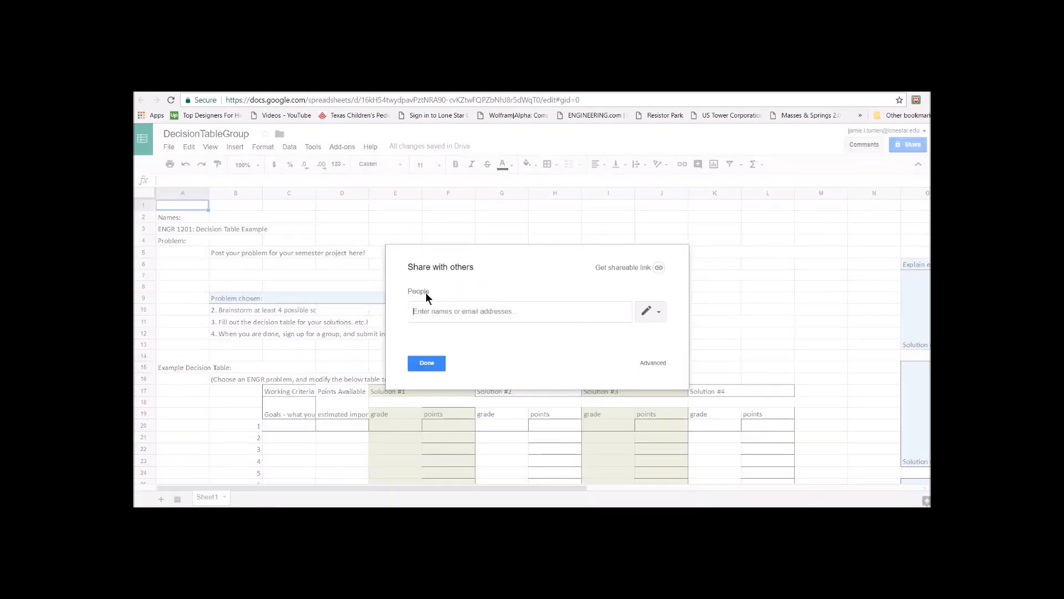
Step: Share the spreadsheet for editing with a group member, adding the note "Hello! Here is the link for our group's decision sheet, please come edit it!"
{"action": "left_click", "coordinate": [452, 310]}
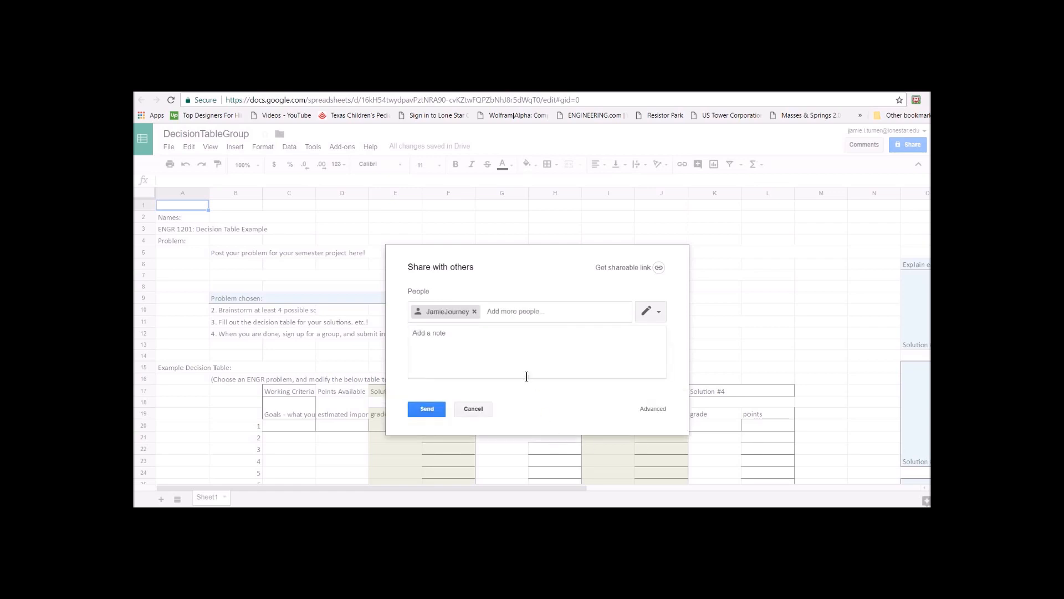
{"action": "left_click", "coordinate": [507, 354]}
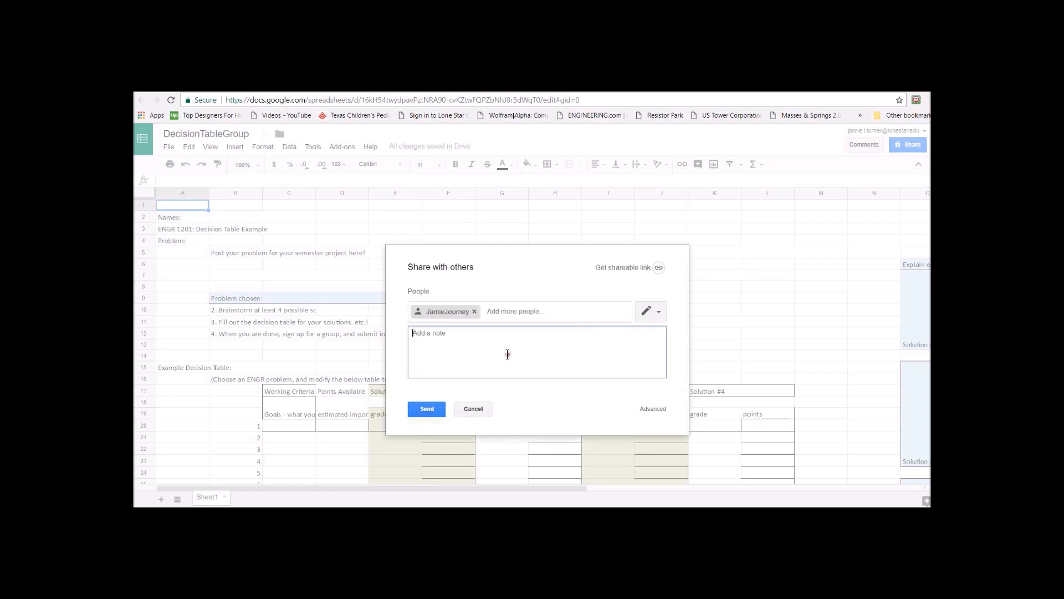
{"action": "type", "text": "He"}
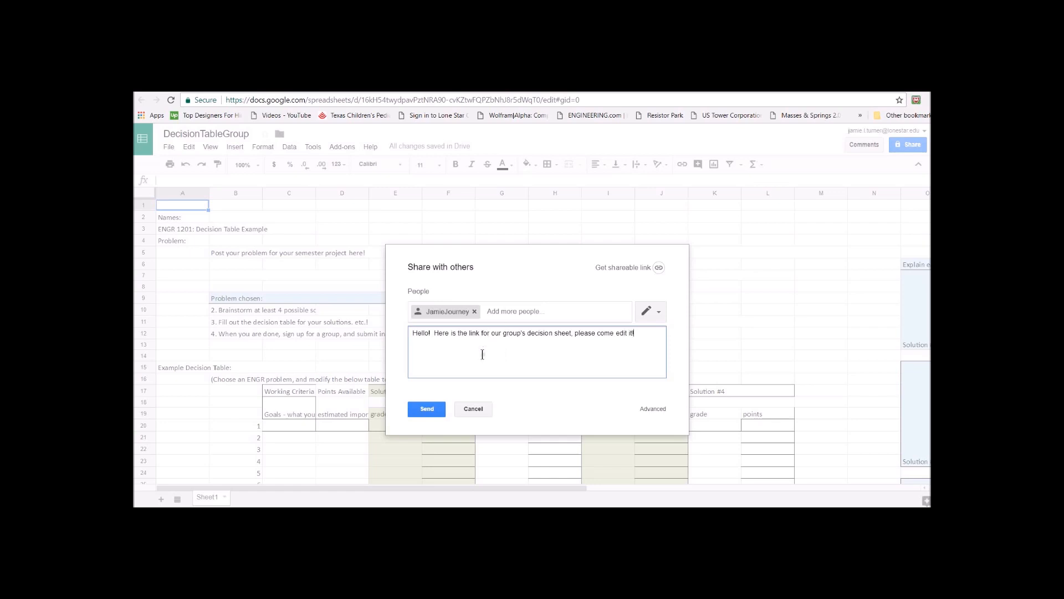
{"action": "left_click", "coordinate": [428, 409]}
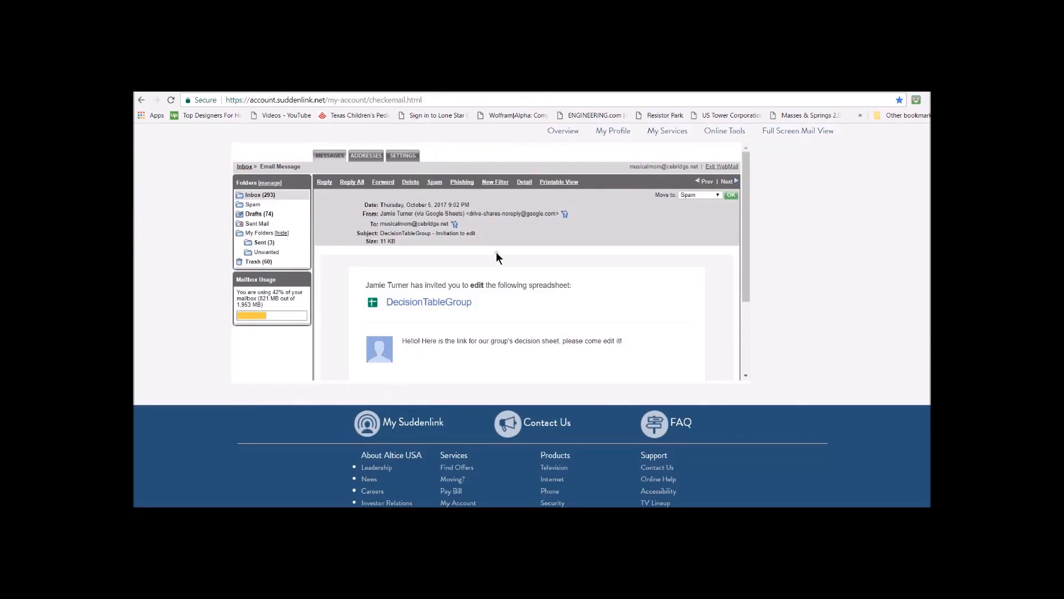
Step: Open the DecisionTableGroup spreadsheet from the invitation e-mail and enter the member's first name followed by "was here!" in cell B2 beside Names
{"action": "left_click", "coordinate": [446, 304]}
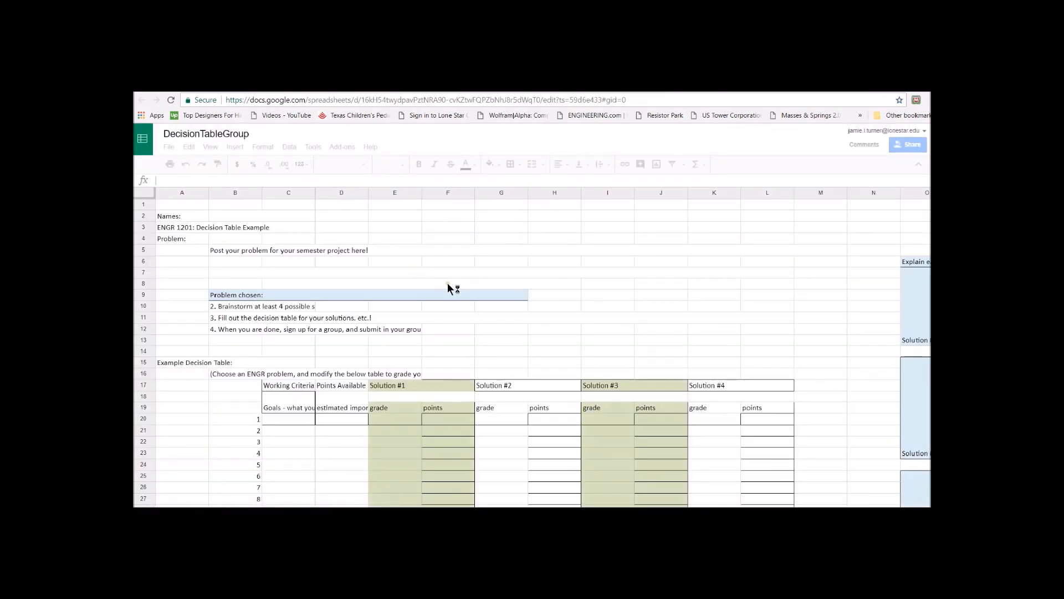
{"action": "left_click", "coordinate": [396, 241]}
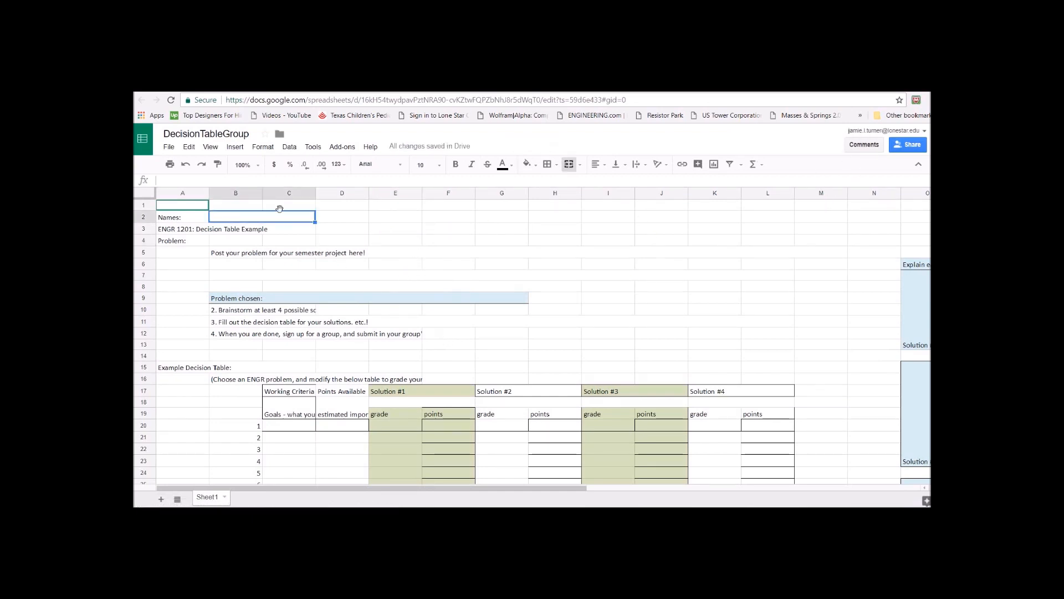
{"action": "left_click", "coordinate": [258, 166]}
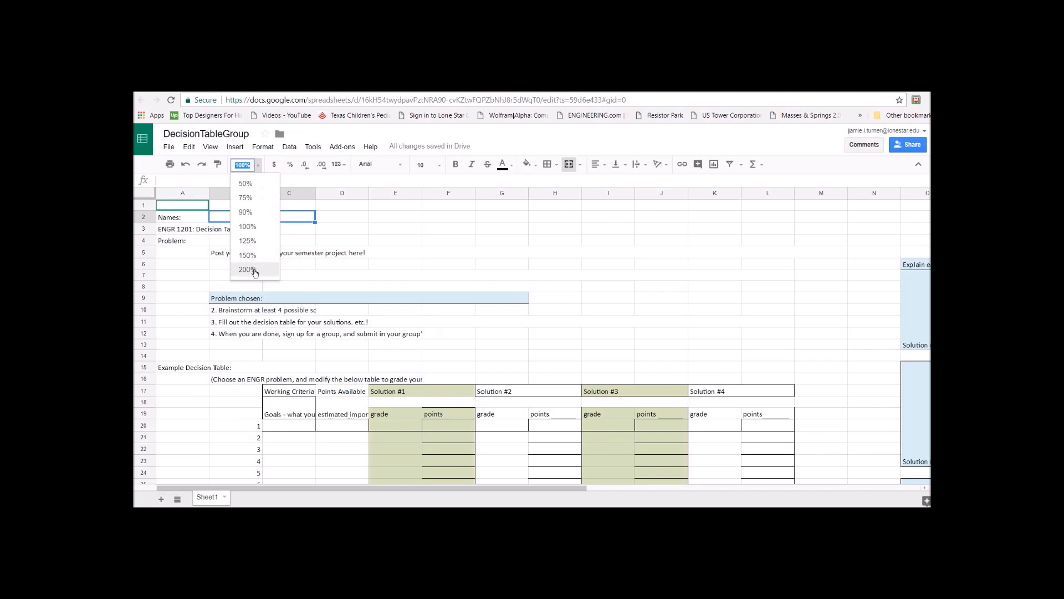
{"action": "left_click", "coordinate": [252, 270]}
{"action": "type", "text": "Jamie was here!"}
{"action": "left_click", "coordinate": [535, 355]}
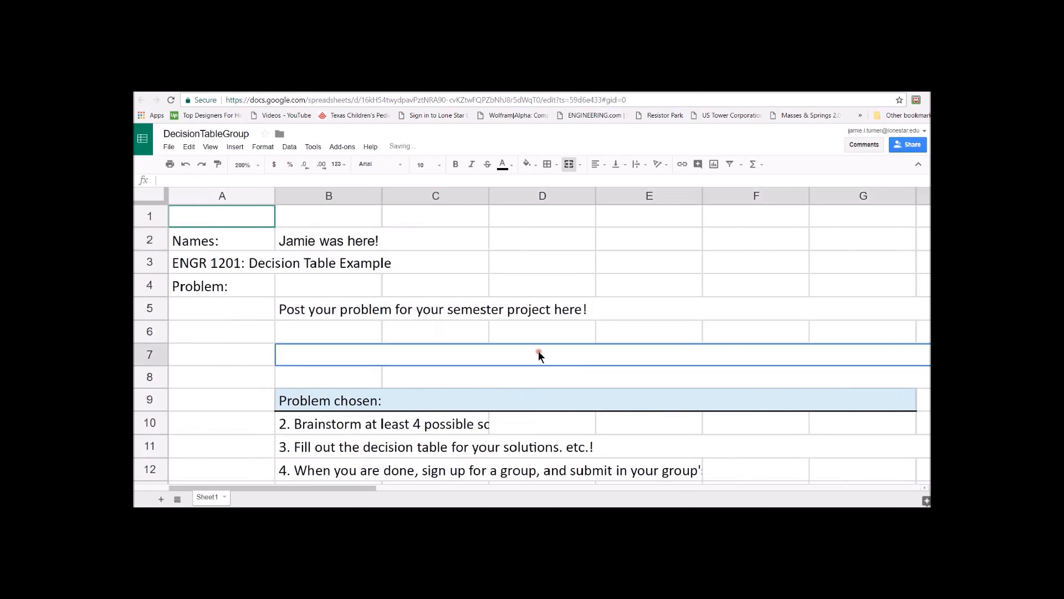
Step: Enter "Idea #1 - write about your idea!" in the Solution #1 box below "Explain each of your solutions in detail below:"
{"action": "left_click_drag", "start_coordinate": [359, 489], "coordinate": [725, 506]}
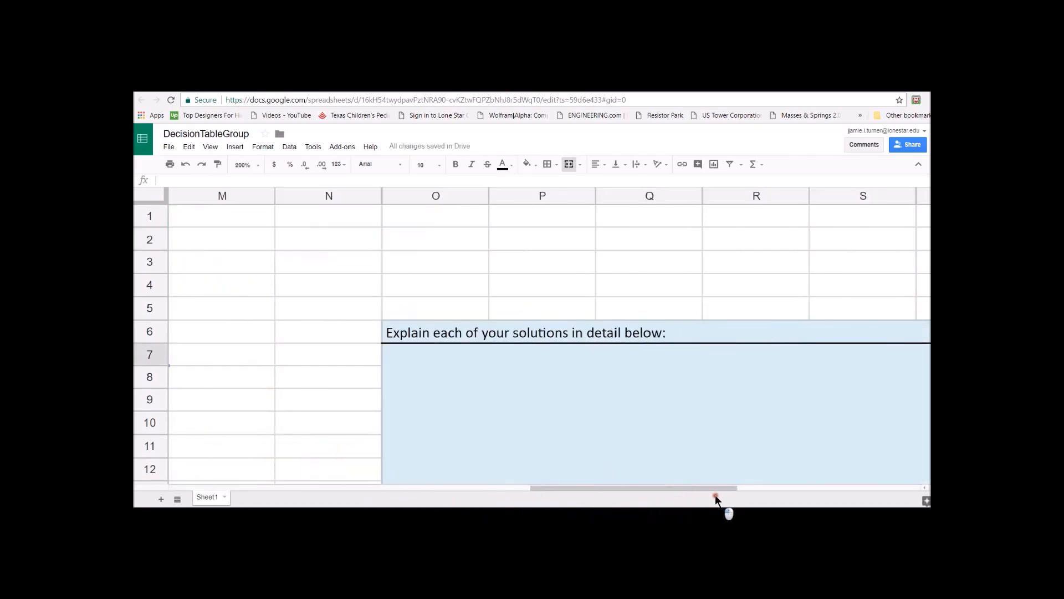
{"action": "left_click", "coordinate": [625, 395]}
{"action": "scroll", "coordinate": [626, 395], "scroll_direction": "down", "scroll_amount": 5}
{"action": "scroll", "coordinate": [624, 394], "scroll_direction": "up", "scroll_amount": 4}
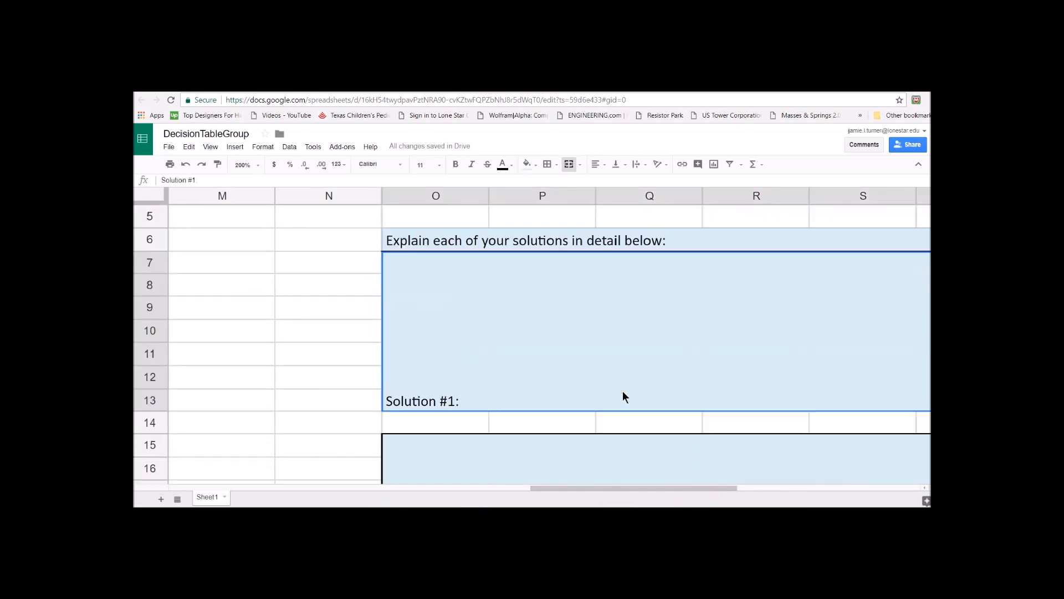
{"action": "type", "text": "Idea"}
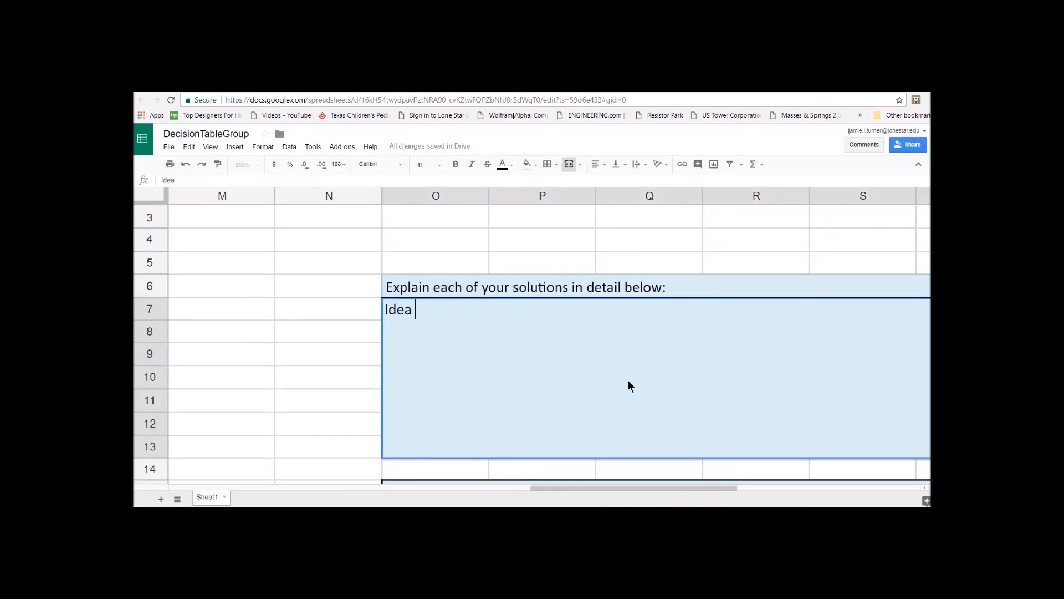
{"action": "type", "text": " #1 - write aboutyou"}
{"action": "key", "text": "BackSpace"}
{"action": "key", "text": "BackSpace"}
{"action": "key", "text": "BackSpace"}
{"action": "type", "text": "your idea!"}
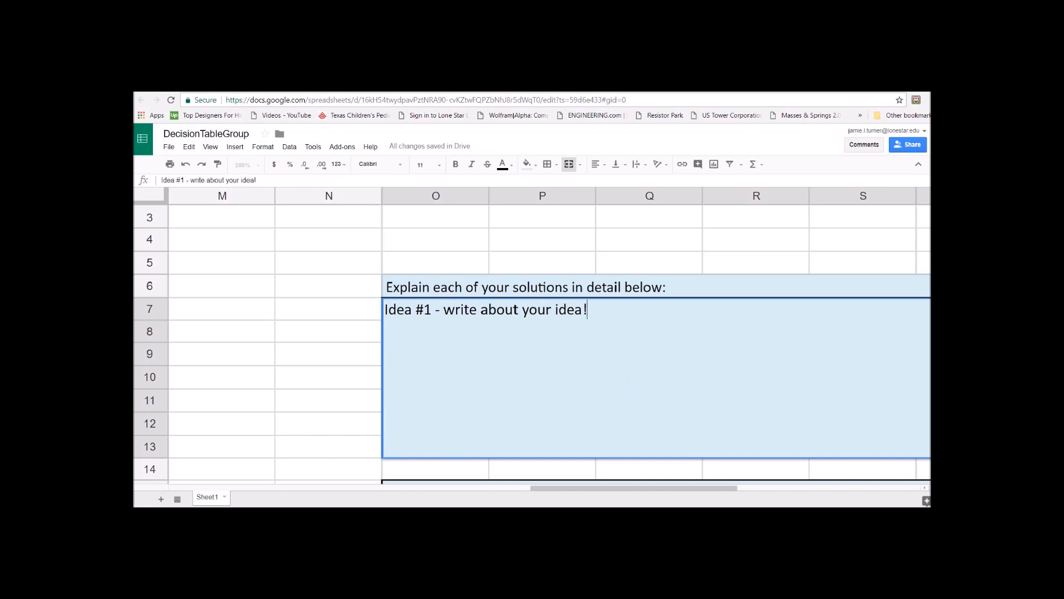
Step: Replace the Solution #1 heading in row 17 of the decision table with the member's first name in possessive form followed by "Idea"
{"action": "left_click", "coordinate": [505, 488]}
{"action": "left_click_drag", "start_coordinate": [566, 492], "coordinate": [306, 492]}
{"action": "left_click", "coordinate": [331, 329]}
{"action": "scroll", "coordinate": [349, 371], "scroll_direction": "down", "scroll_amount": 5}
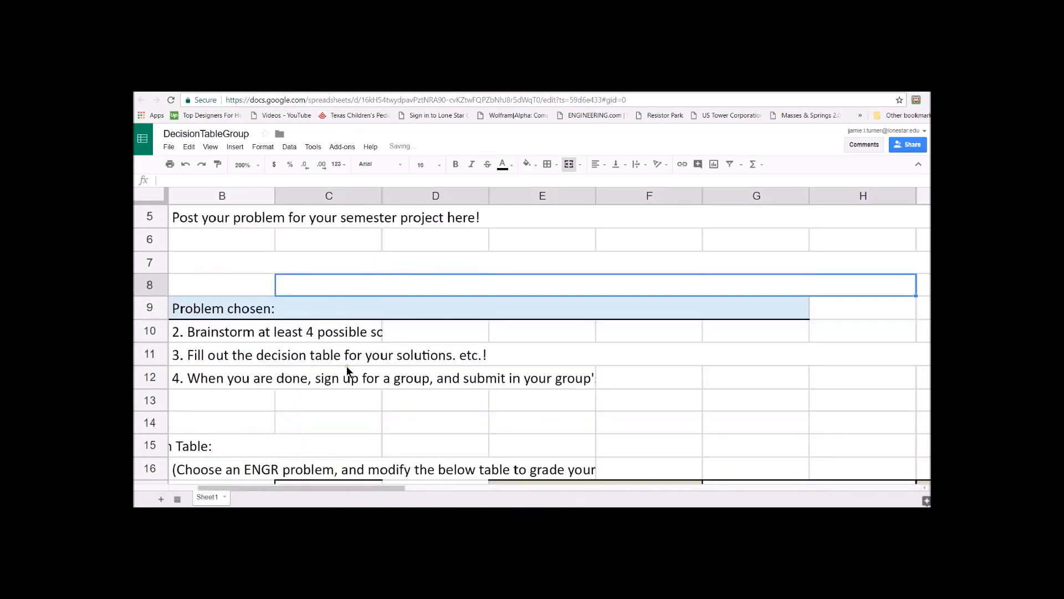
{"action": "left_click", "coordinate": [613, 316]}
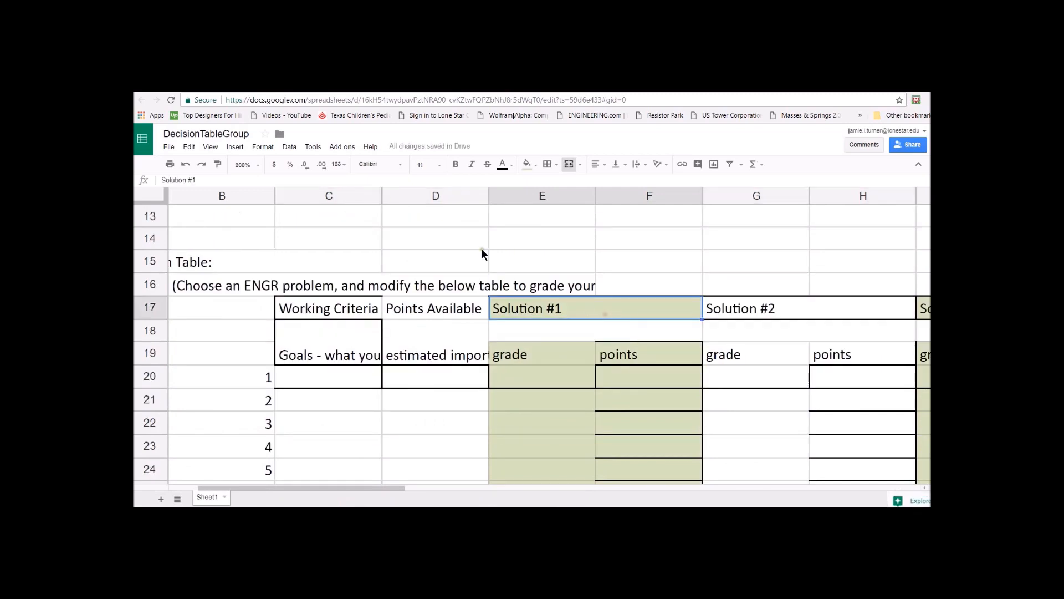
{"action": "left_click_drag", "start_coordinate": [328, 179], "coordinate": [134, 172]}
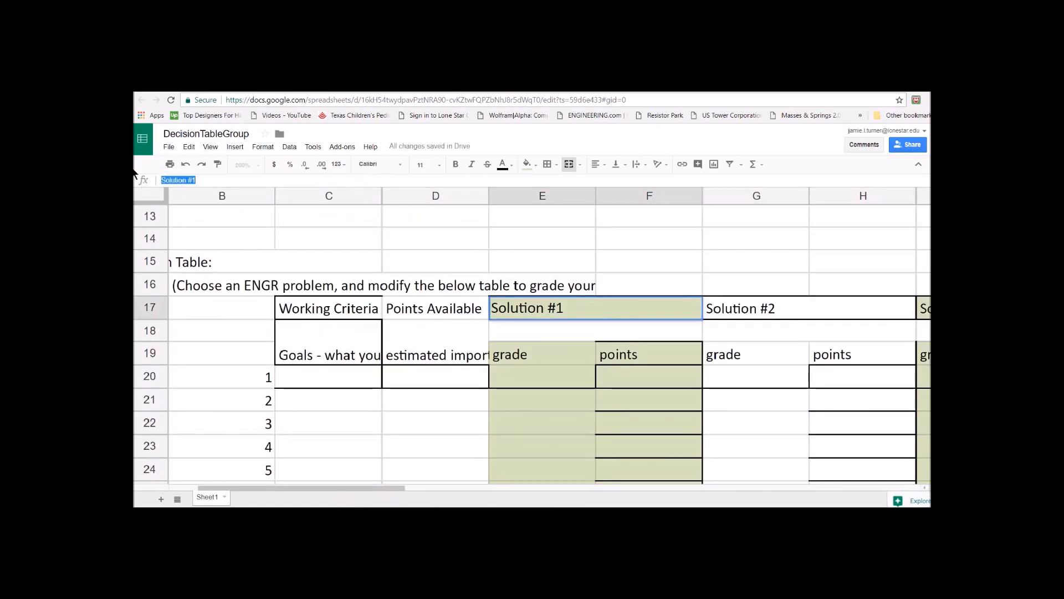
{"action": "type", "text": "Jamie's Idea"}
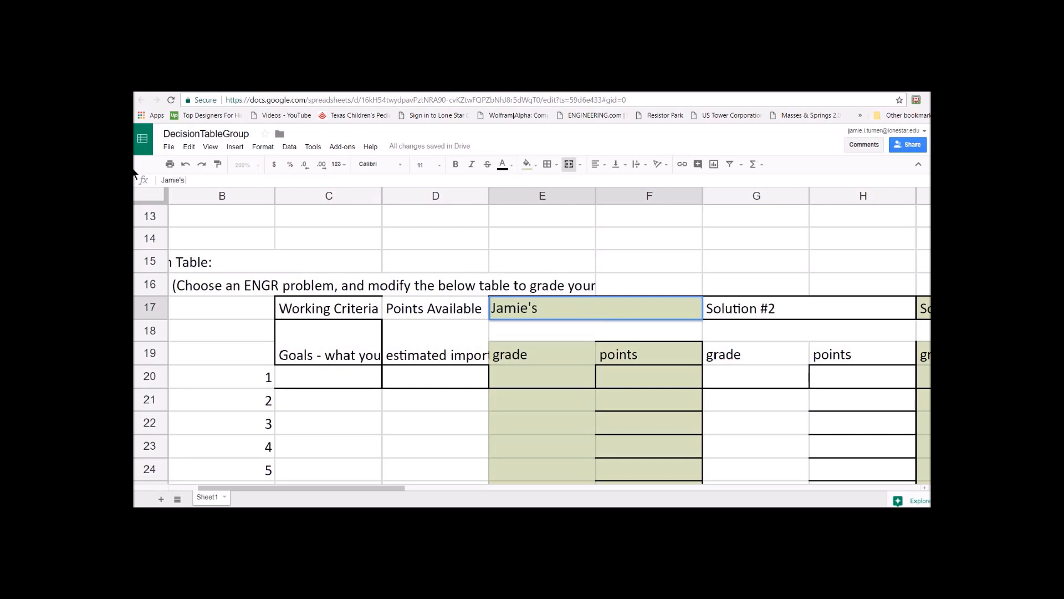
{"action": "key", "text": "Return"}
{"action": "key", "text": "Down"}
{"action": "key", "text": "Down"}
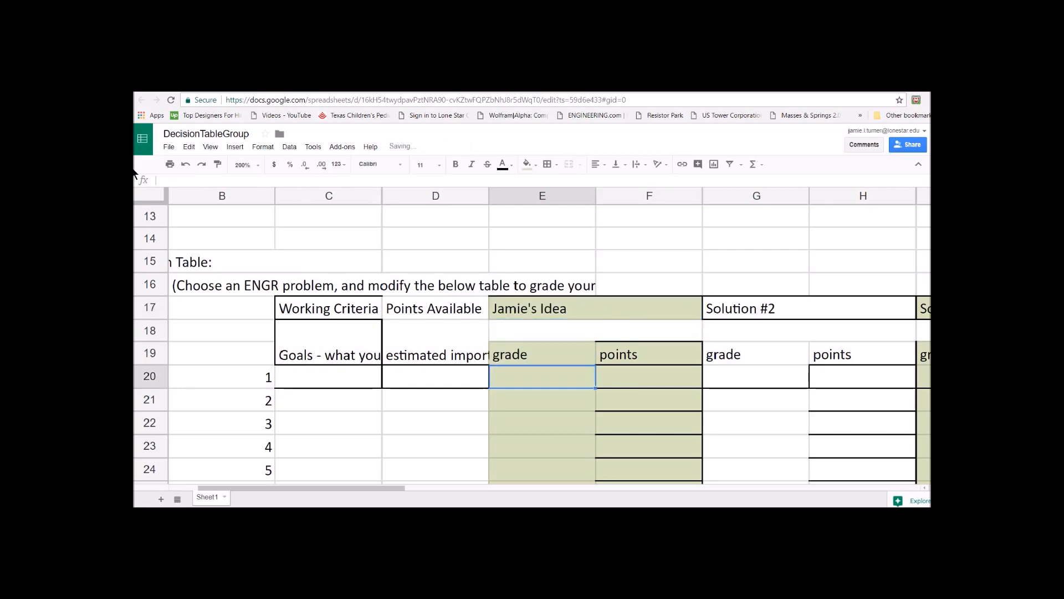
Step: Fill working criteria 1 to 5 in cells C20 to C24 with Cheap, Useful, Fun, Interesting and Creative?
{"action": "left_click", "coordinate": [337, 376]}
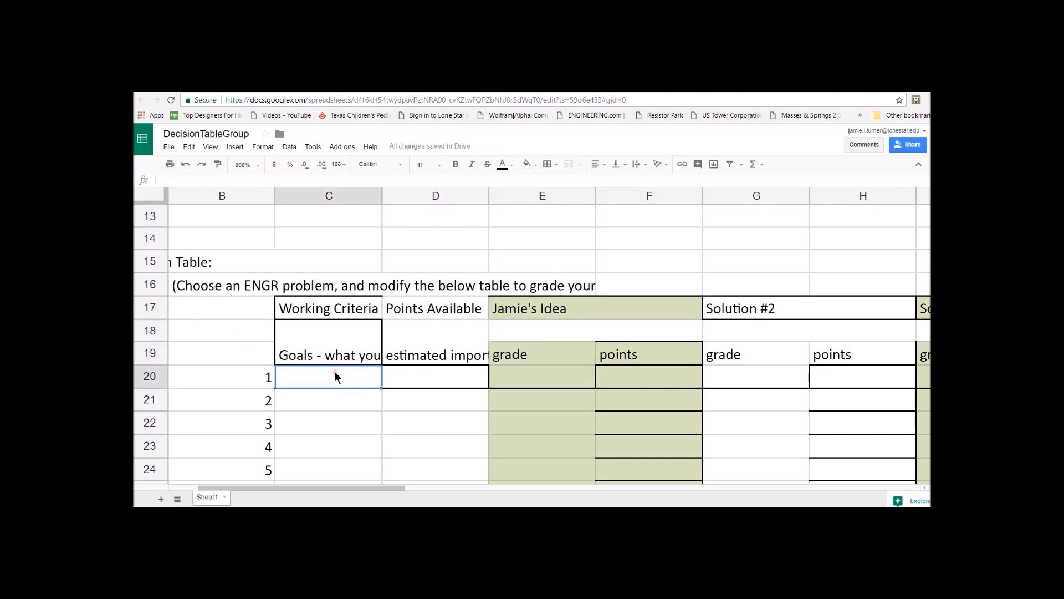
{"action": "type", "text": "Cheap"}
{"action": "key", "text": "Return"}
{"action": "type", "text": "Usefuyl"}
{"action": "key", "text": "BackSpace"}
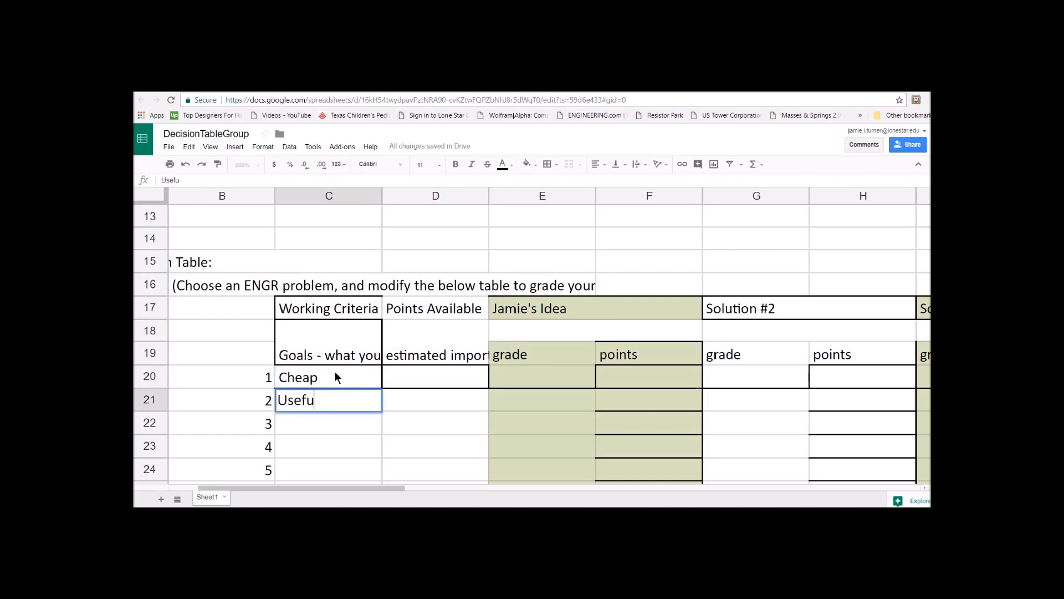
{"action": "type", "text": "l"}
{"action": "key", "text": "Return"}
{"action": "type", "text": "Fun"}
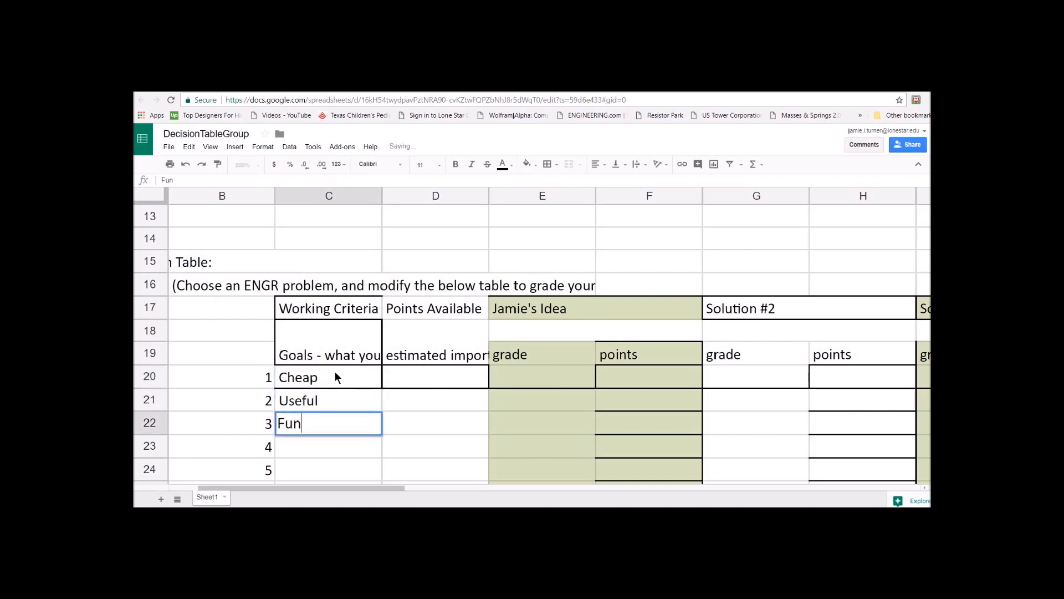
{"action": "key", "text": "Return"}
{"action": "type", "text": "Interesting"}
{"action": "key", "text": "Return"}
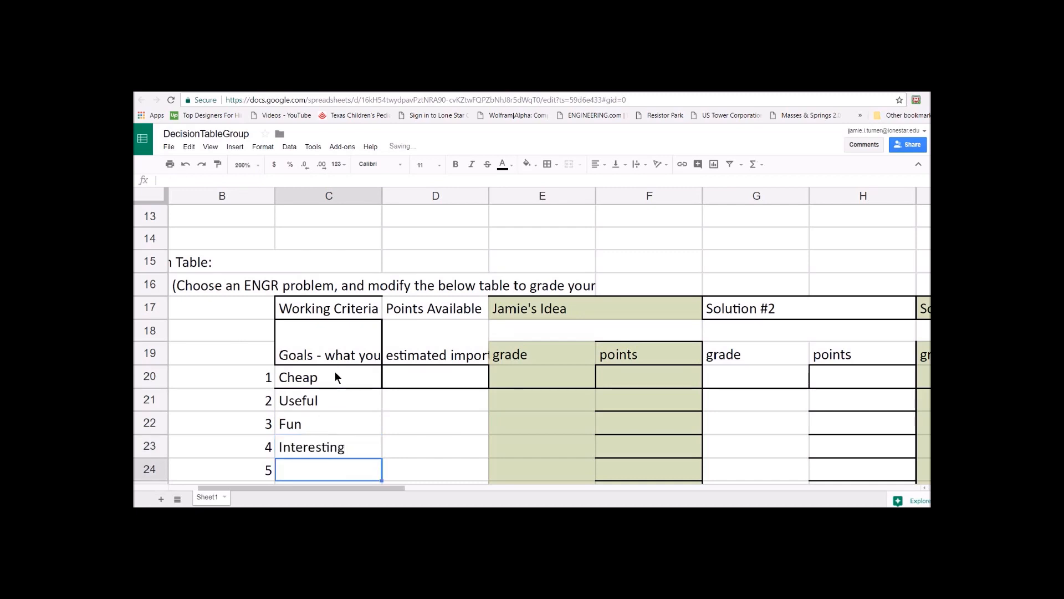
{"action": "type", "text": "Creative?"}
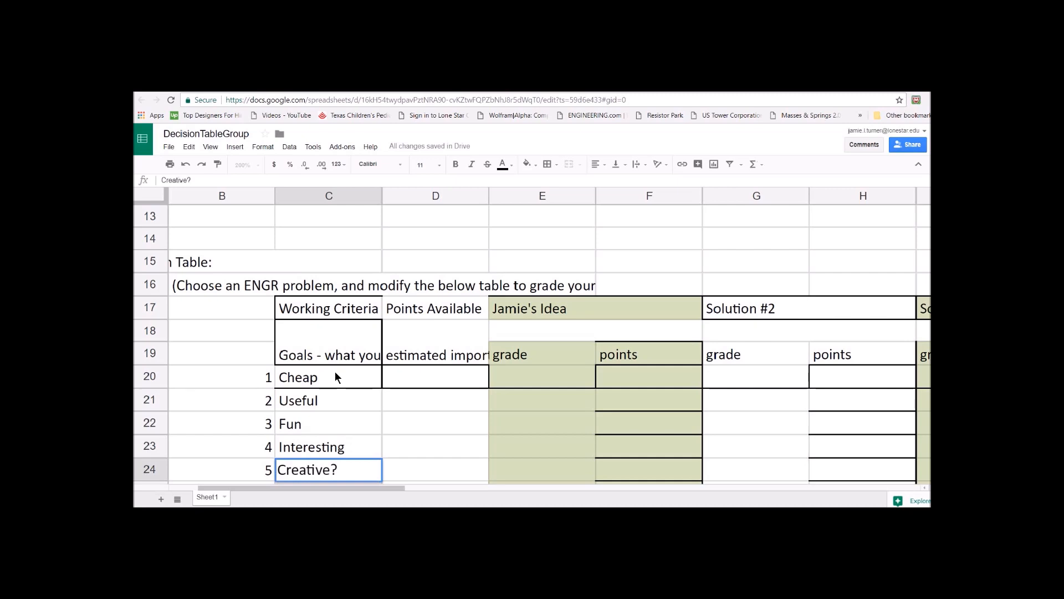
Step: Enter the available points 10, 8, 9, 8 and 9 for the five criteria in cells D20 to D24
{"action": "left_click_drag", "start_coordinate": [451, 405], "coordinate": [440, 389]}
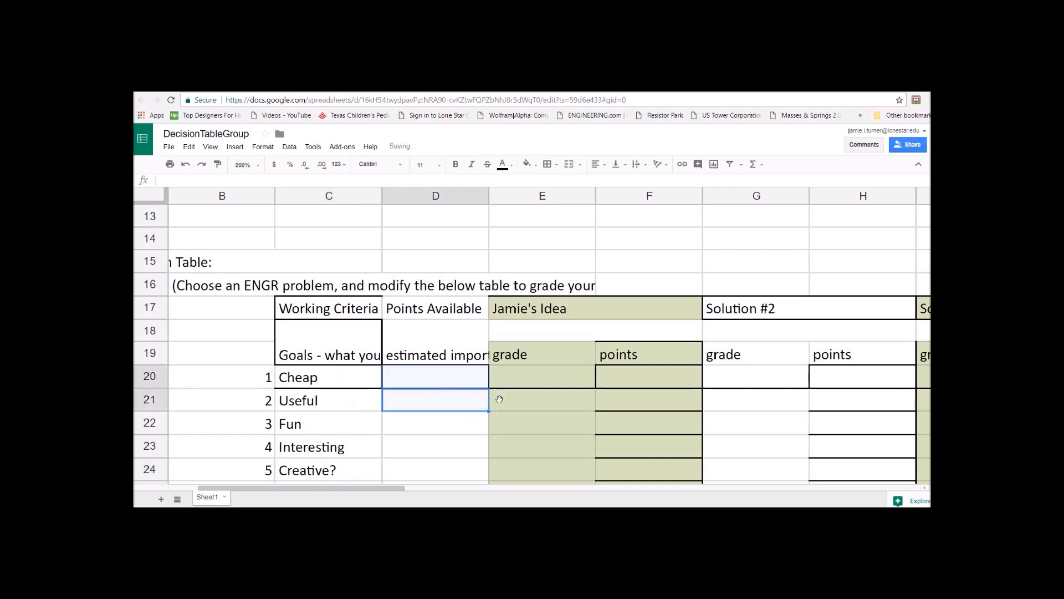
{"action": "left_click", "coordinate": [460, 382]}
{"action": "type", "text": "1"}
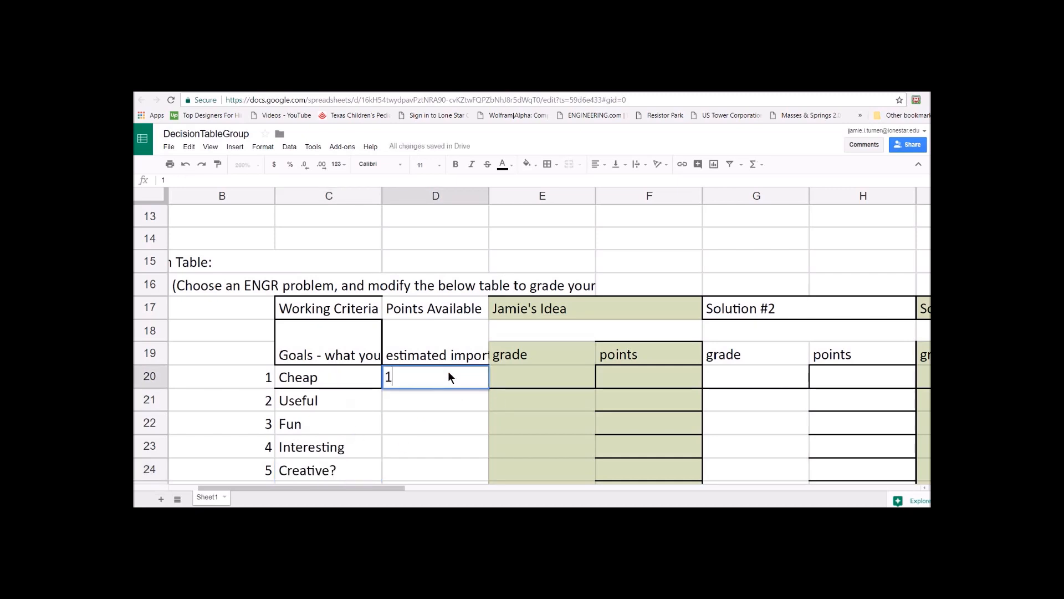
{"action": "type", "text": "0"}
{"action": "key", "text": "Return"}
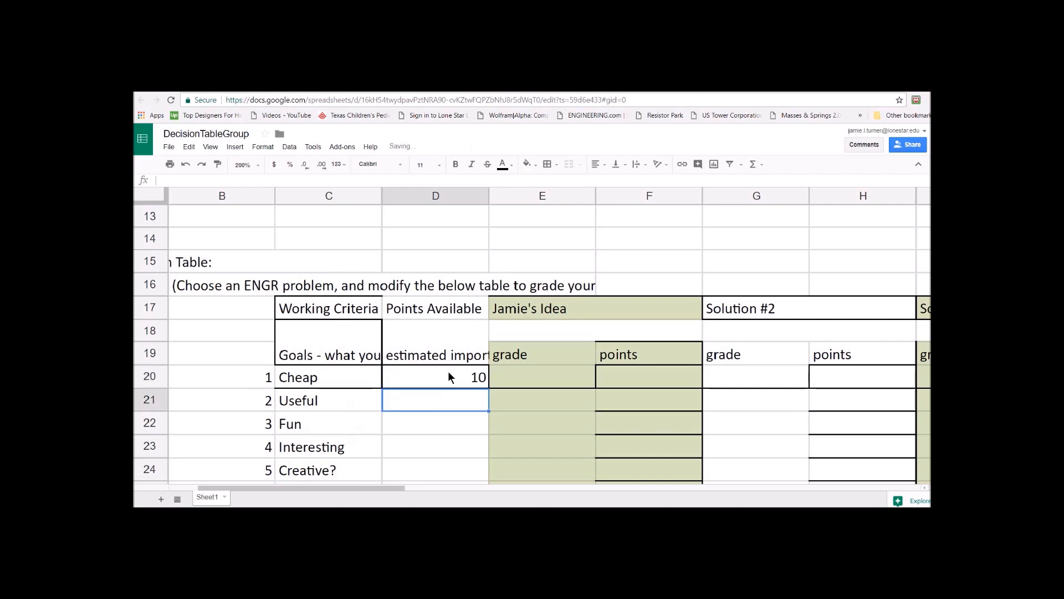
{"action": "type", "text": "8"}
{"action": "key", "text": "Return"}
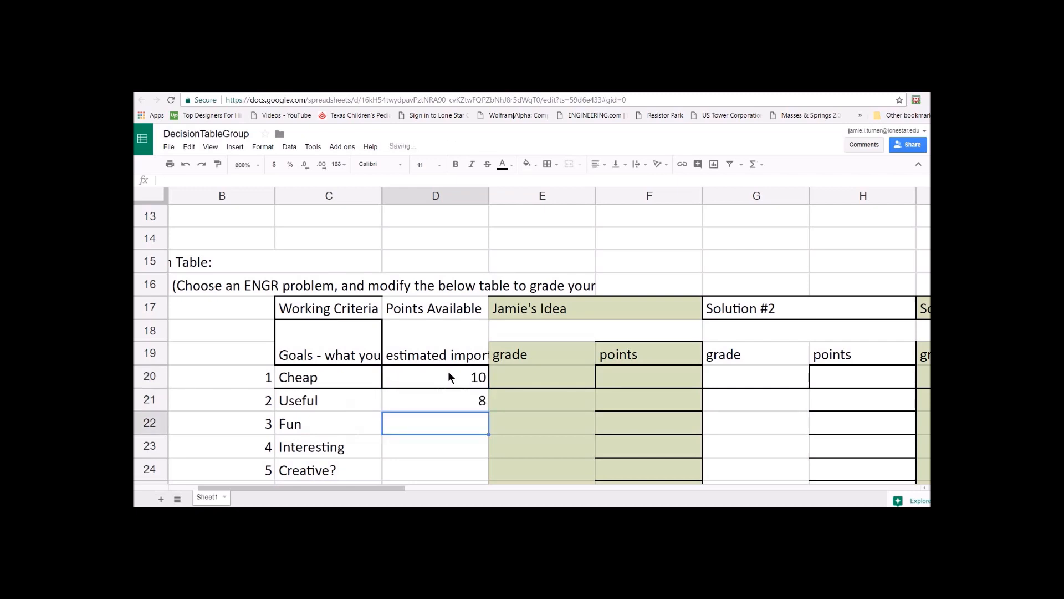
{"action": "type", "text": "9"}
{"action": "key", "text": "Return"}
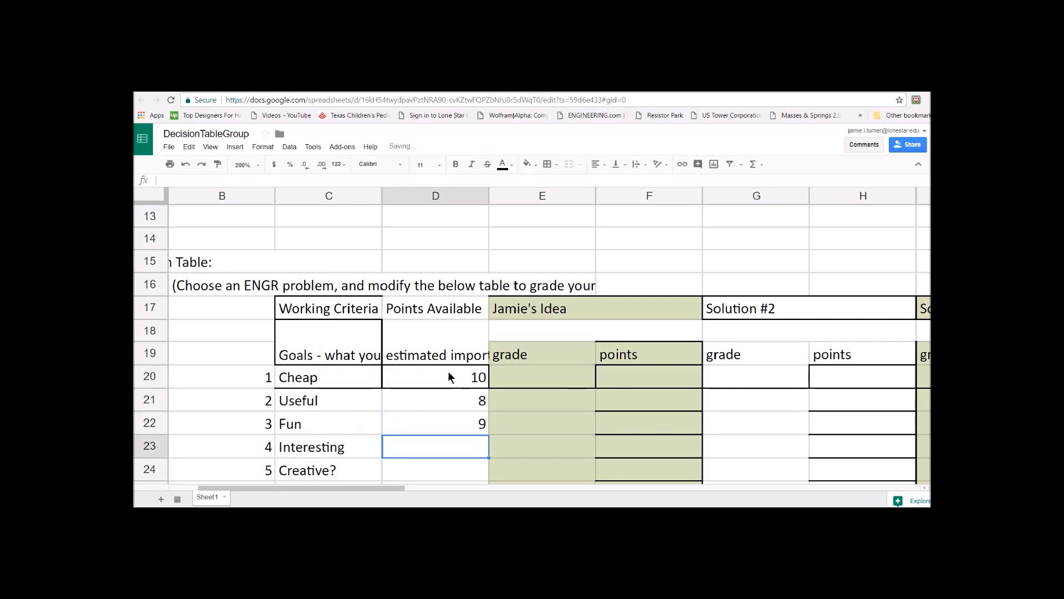
{"action": "type", "text": "8"}
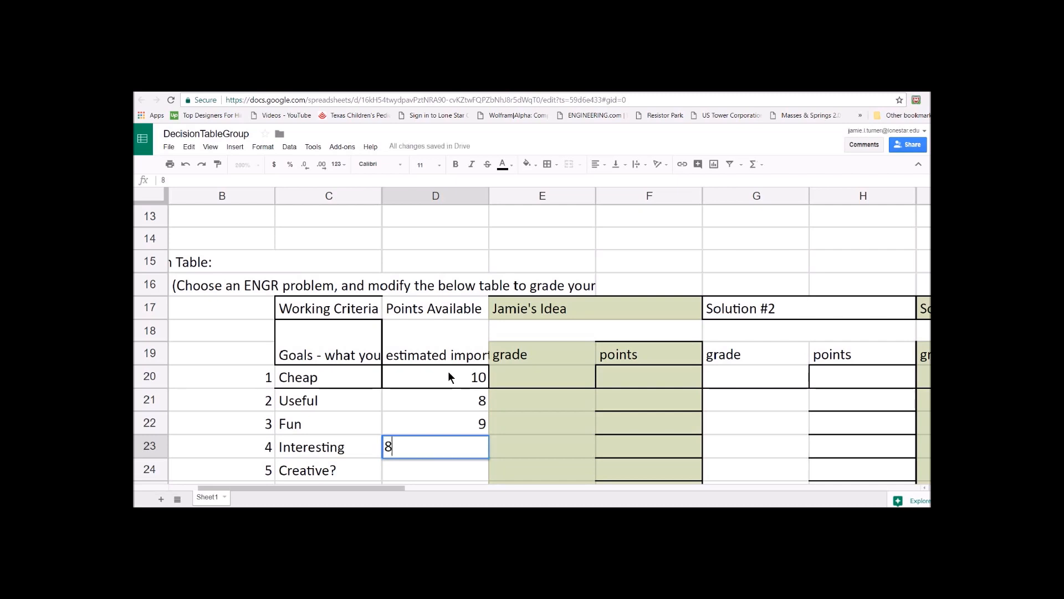
{"action": "key", "text": "Return"}
{"action": "type", "text": "9"}
{"action": "key", "text": "Return"}
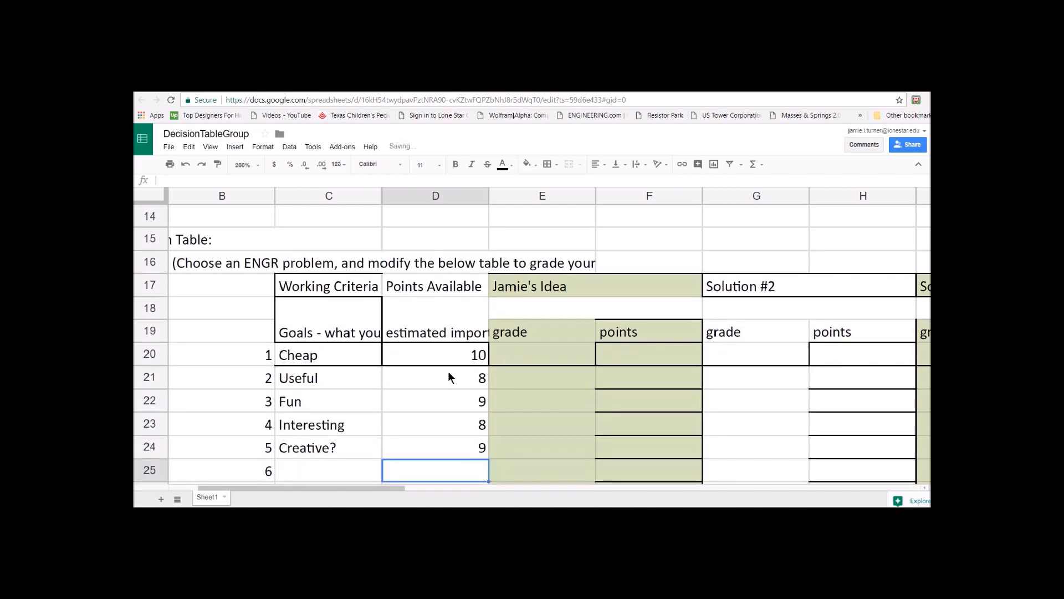
Step: Add the comment "I think this should only be a 9 instead of 10" to the Cheap criterion's points in cell D20
{"action": "left_click", "coordinate": [550, 355]}
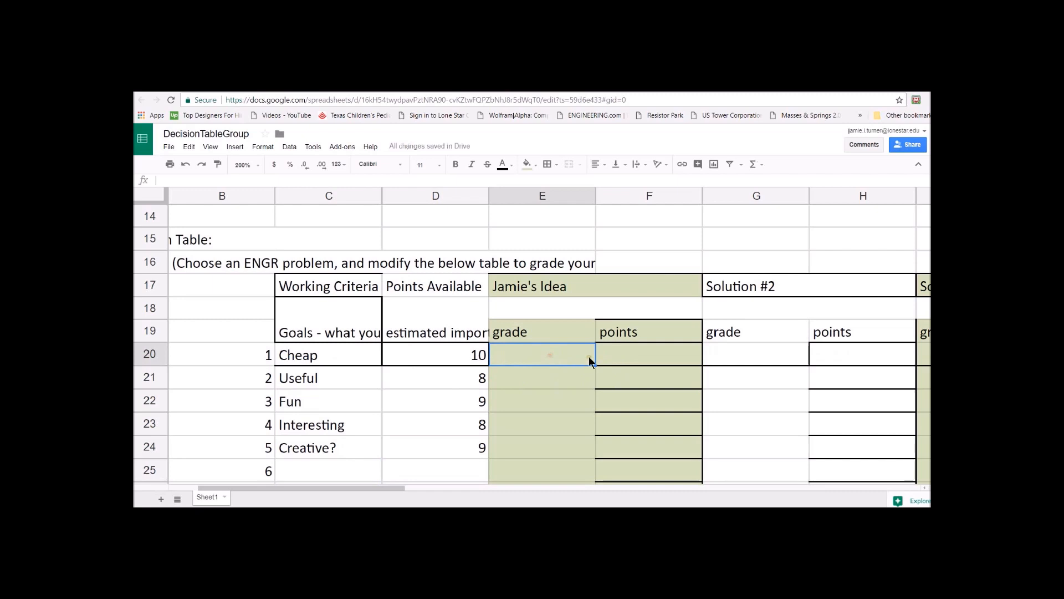
{"action": "left_click", "coordinate": [617, 357]}
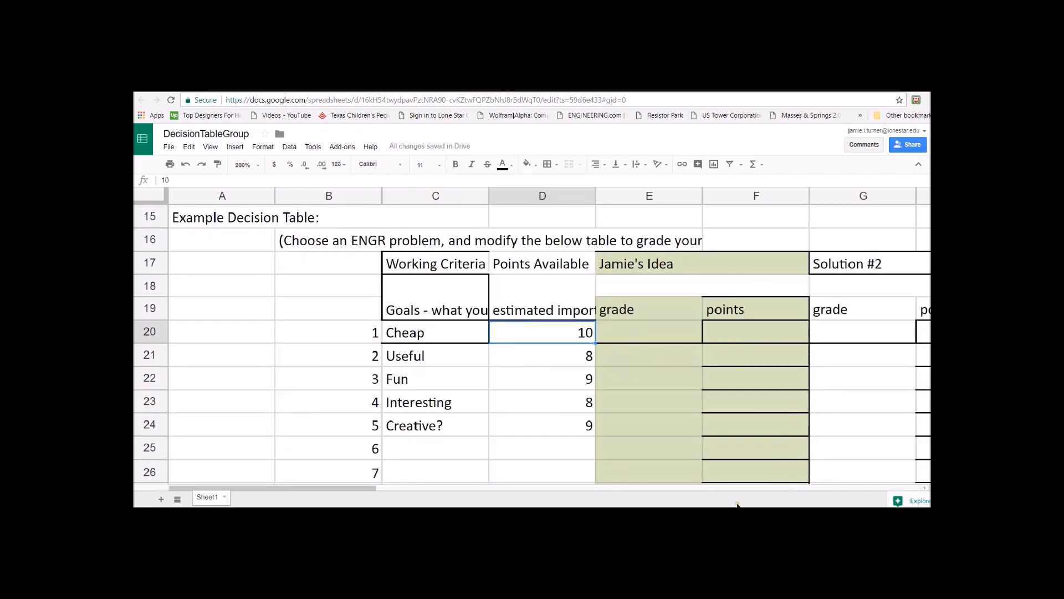
{"action": "left_click", "coordinate": [556, 357]}
{"action": "left_click", "coordinate": [547, 333]}
{"action": "left_click", "coordinate": [699, 164]}
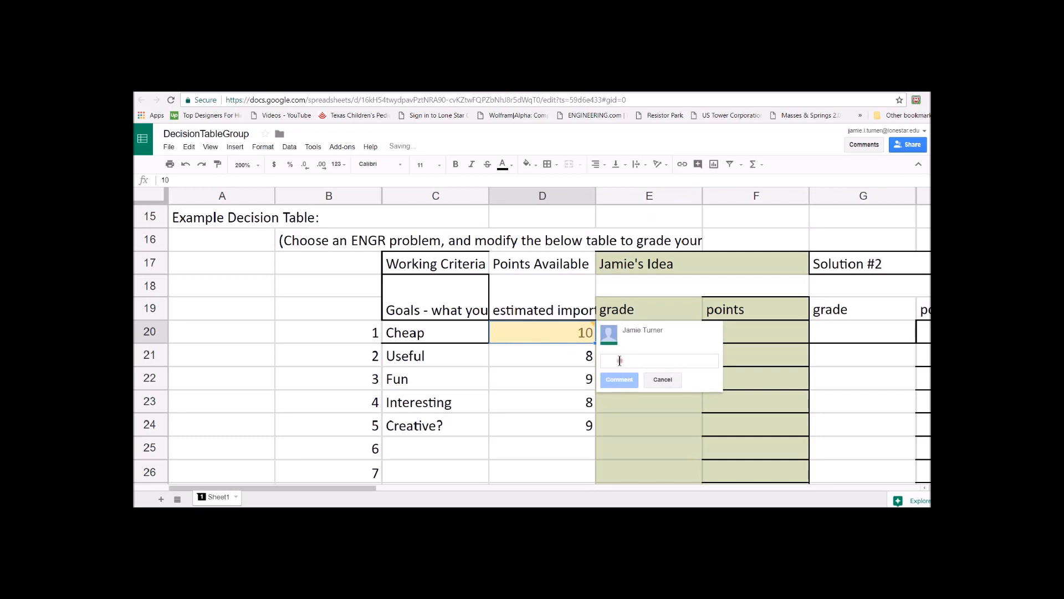
{"action": "type", "text": "I think th"}
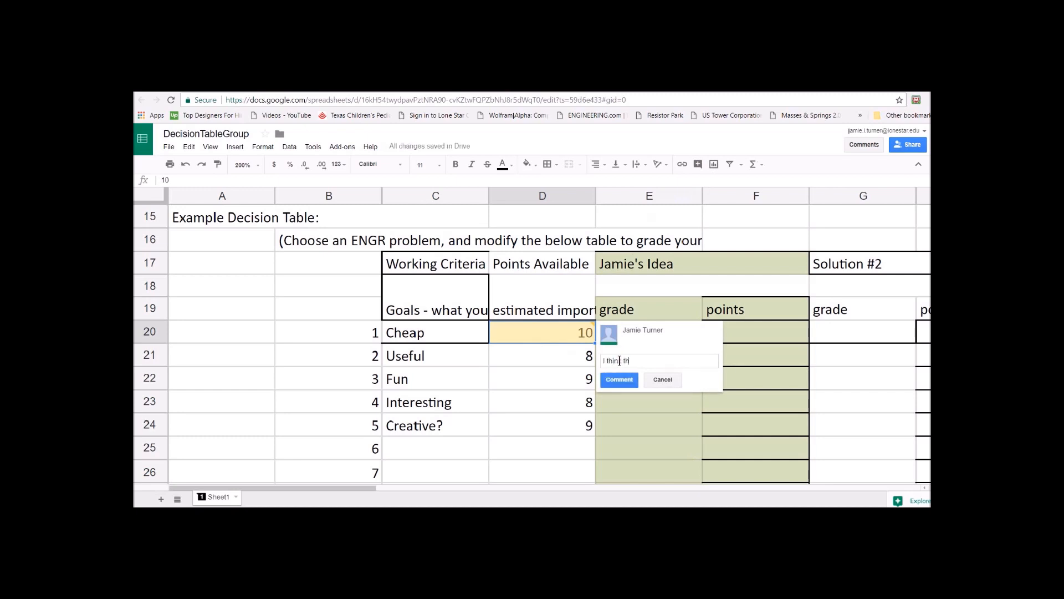
{"action": "type", "text": "is should only be a 9 instead of"}
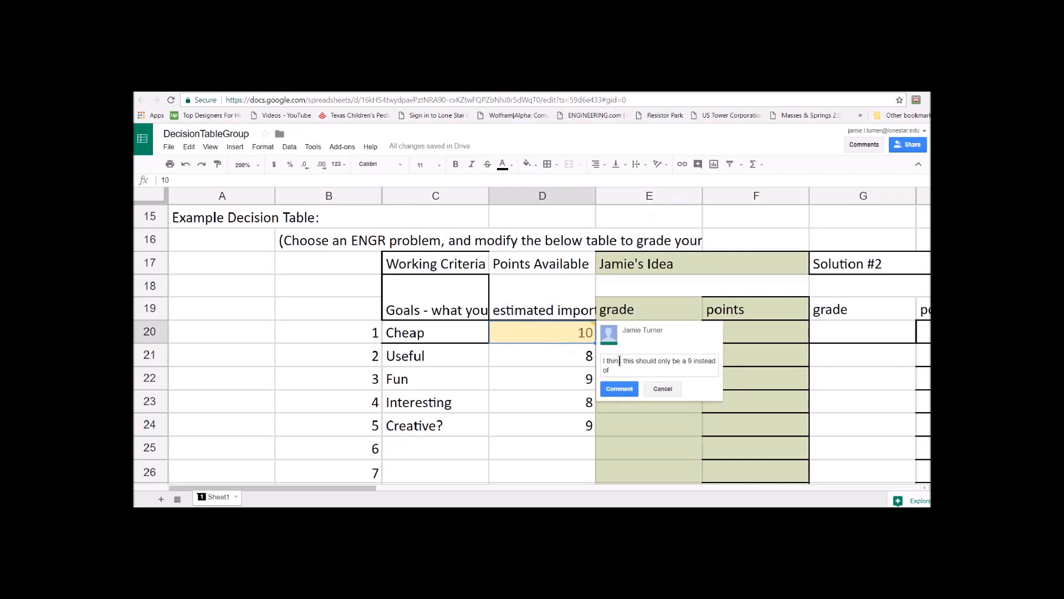
{"action": "type", "text": " 10"}
{"action": "left_click", "coordinate": [620, 388]}
{"action": "left_click", "coordinate": [544, 380]}
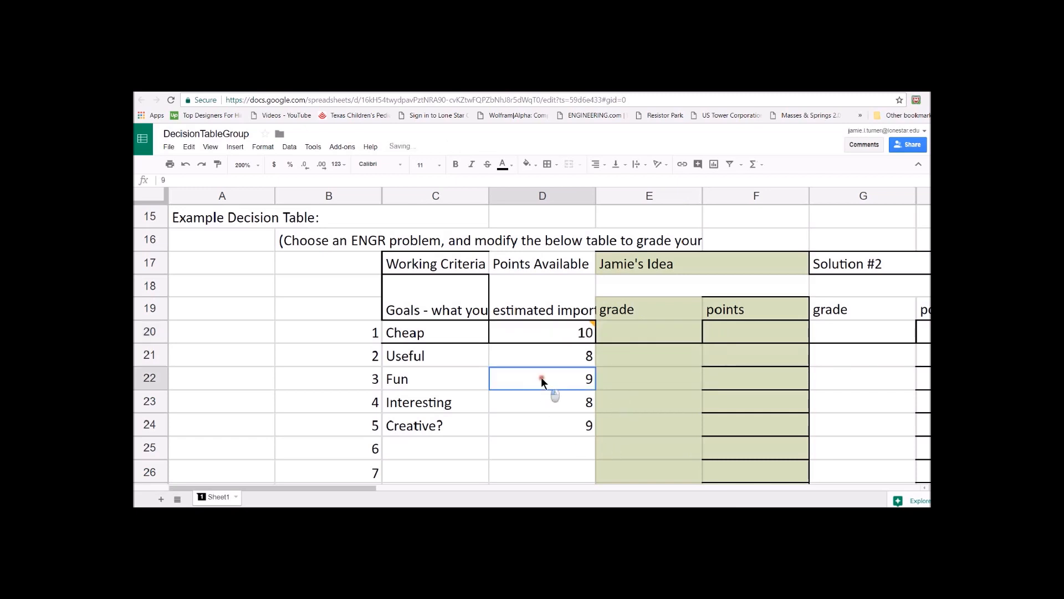
Step: Open the comment on cell D20 to view its text and reply box, and close it without replying
{"action": "mouse_move", "coordinate": [592, 326]}
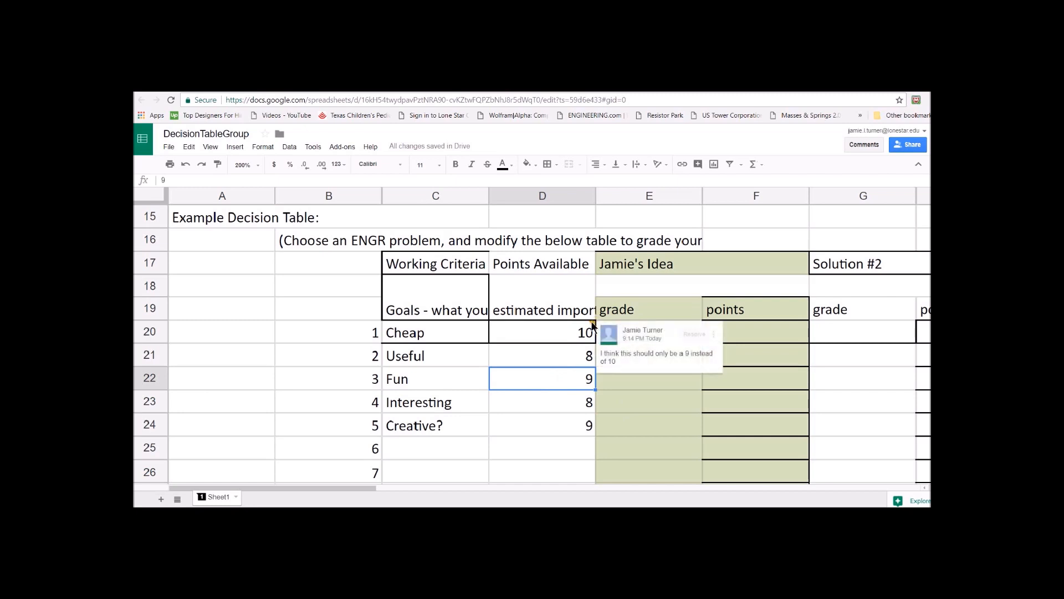
{"action": "left_click", "coordinate": [619, 334]}
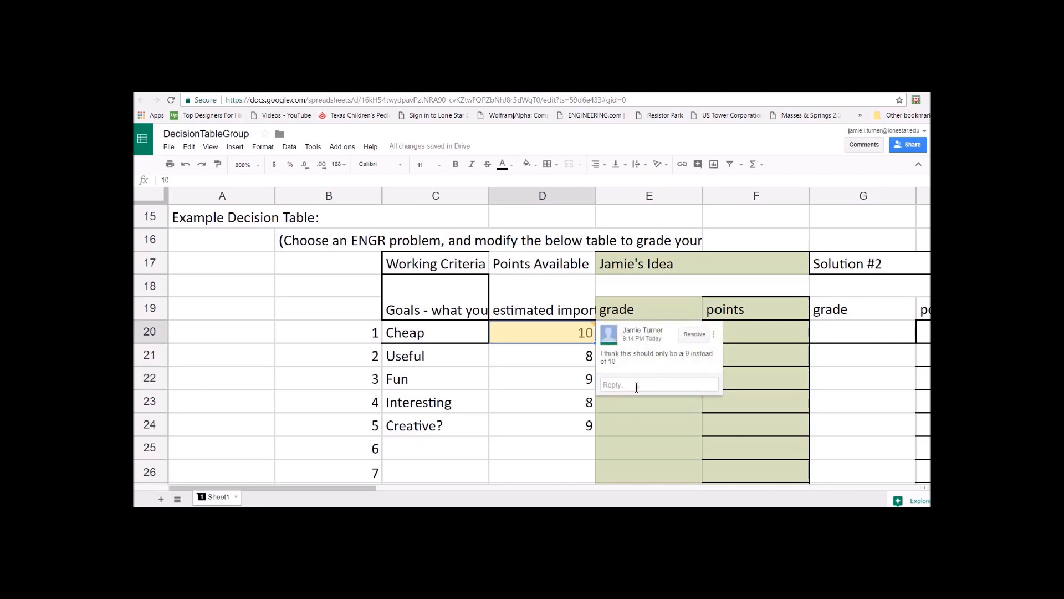
{"action": "left_click", "coordinate": [638, 385]}
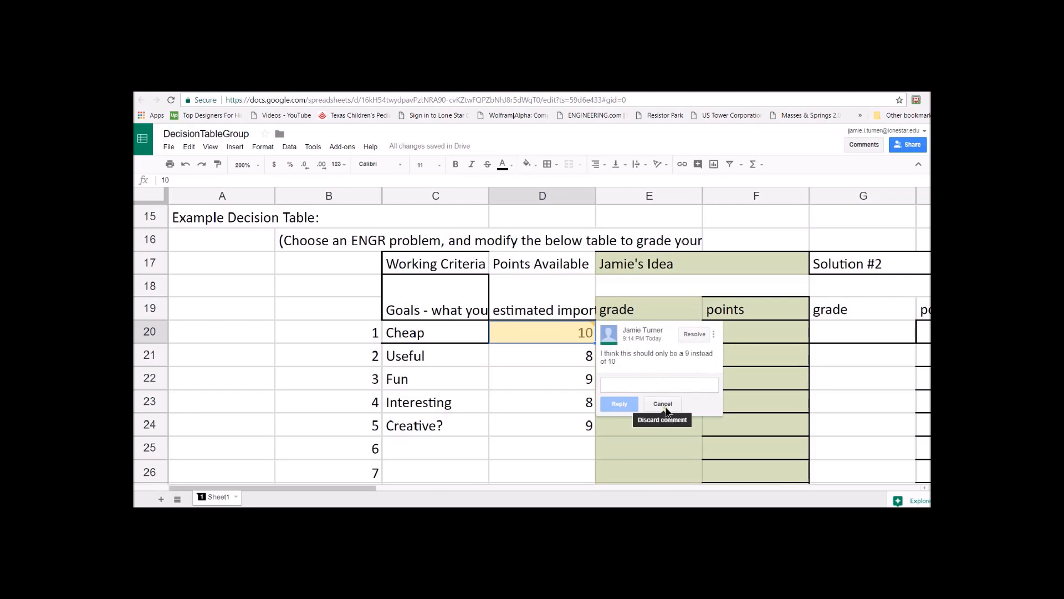
{"action": "left_click", "coordinate": [663, 404]}
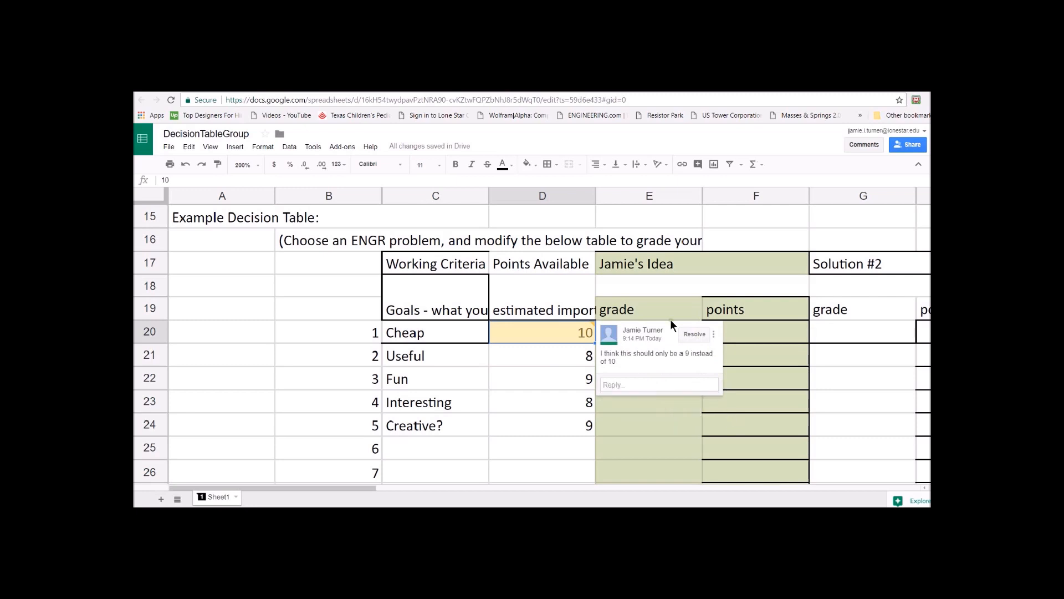
{"action": "left_click", "coordinate": [534, 378]}
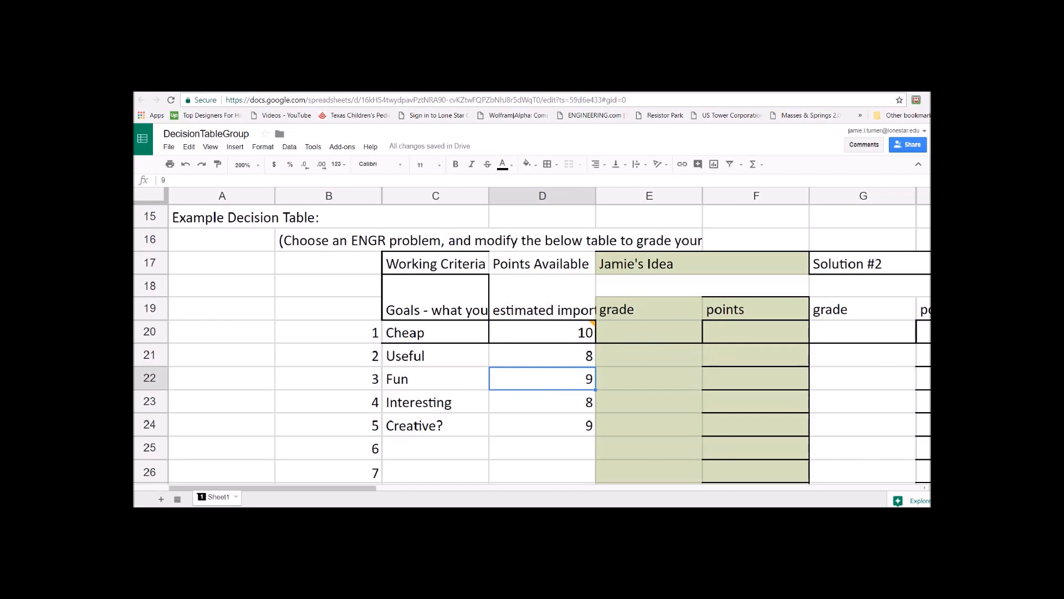
Step: Set the sheet zoom to 50% to view the whole decision table and the solution boxes
{"action": "left_click", "coordinate": [328, 286]}
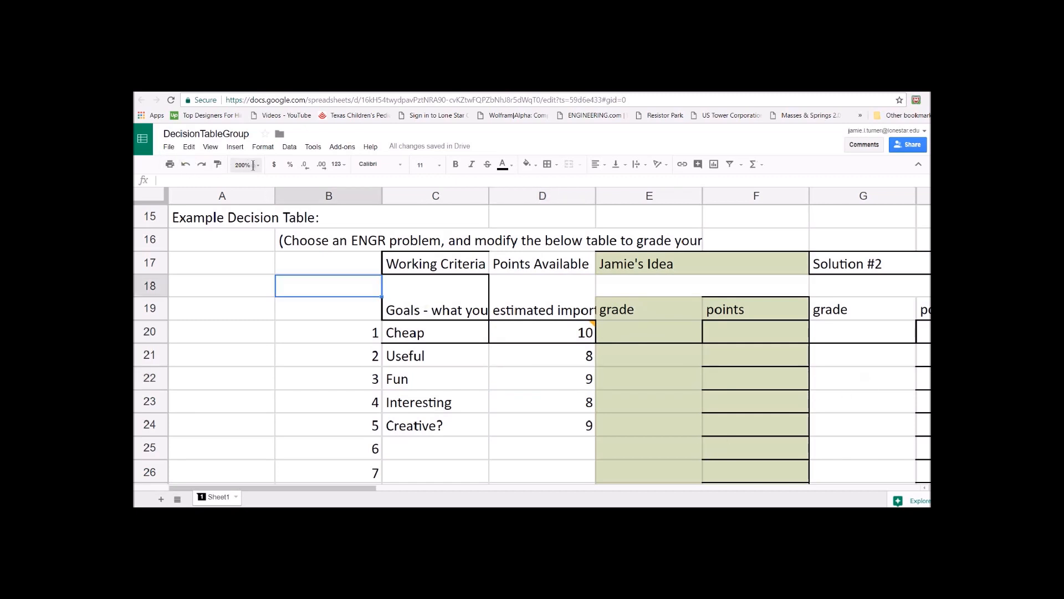
{"action": "left_click", "coordinate": [253, 166]}
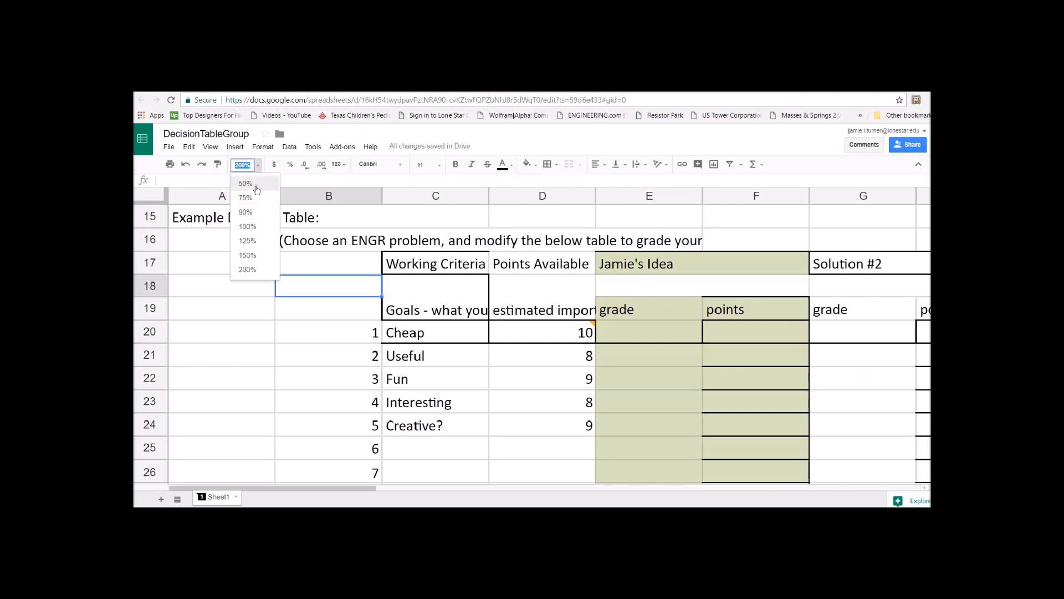
{"action": "left_click", "coordinate": [257, 191]}
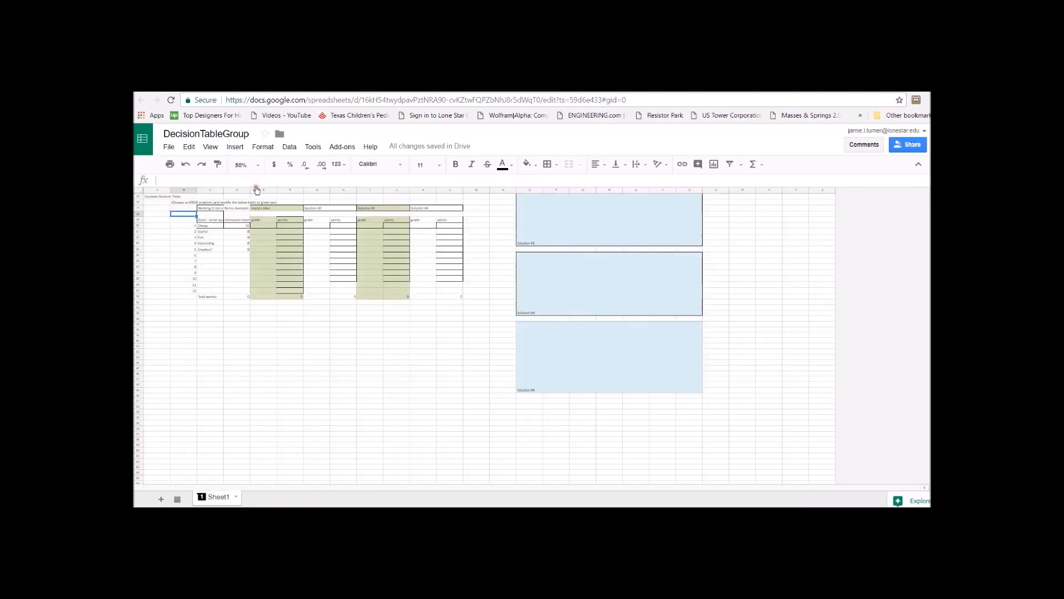
Step: Select the entire sheet containing the decision table and copy all its cells
{"action": "left_click", "coordinate": [149, 196]}
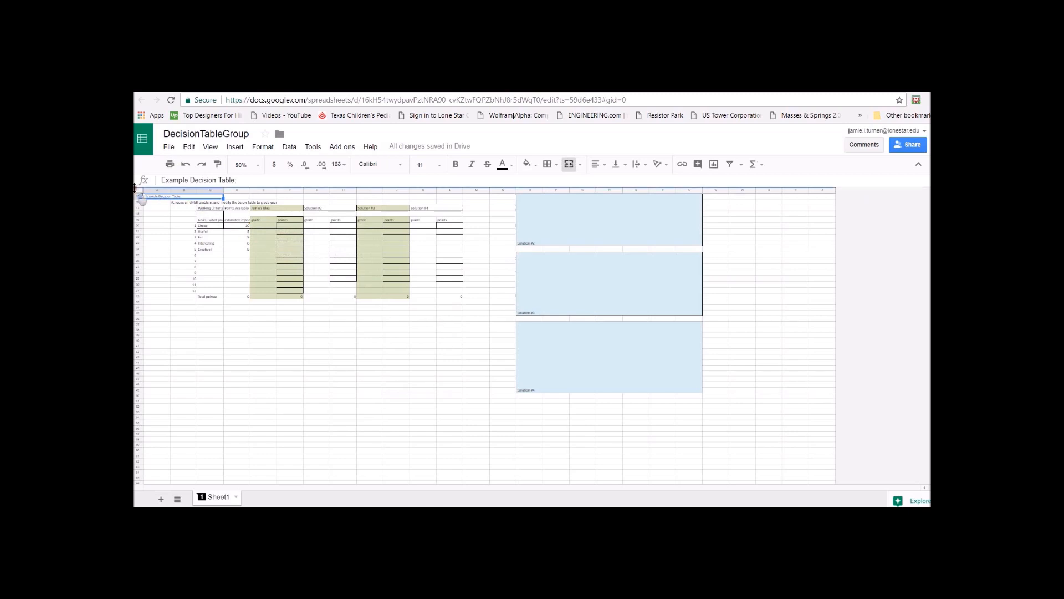
{"action": "left_click", "coordinate": [138, 190]}
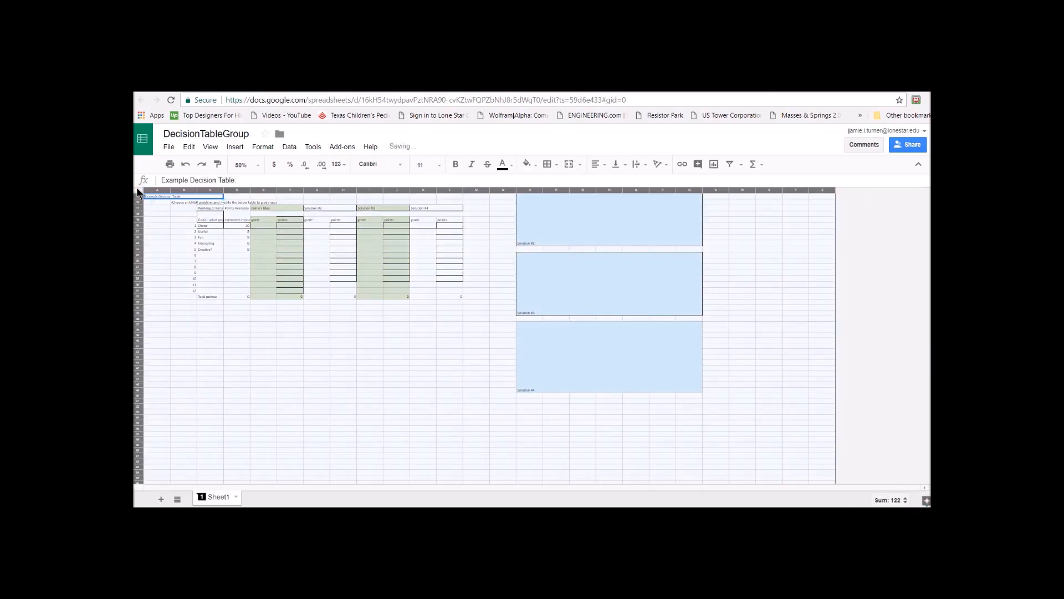
{"action": "right_click", "coordinate": [209, 237]}
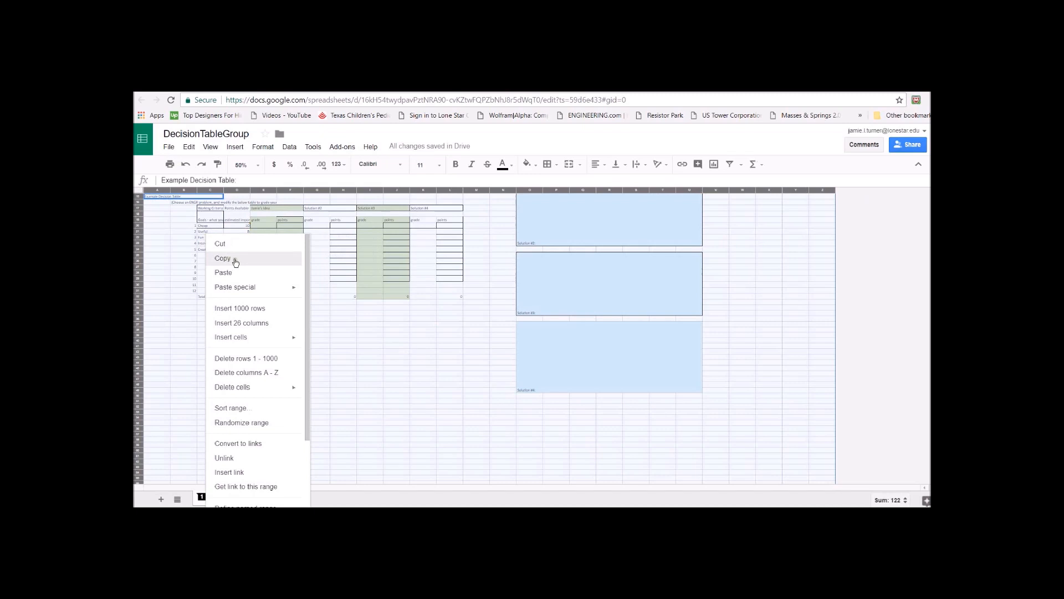
{"action": "left_click", "coordinate": [244, 260]}
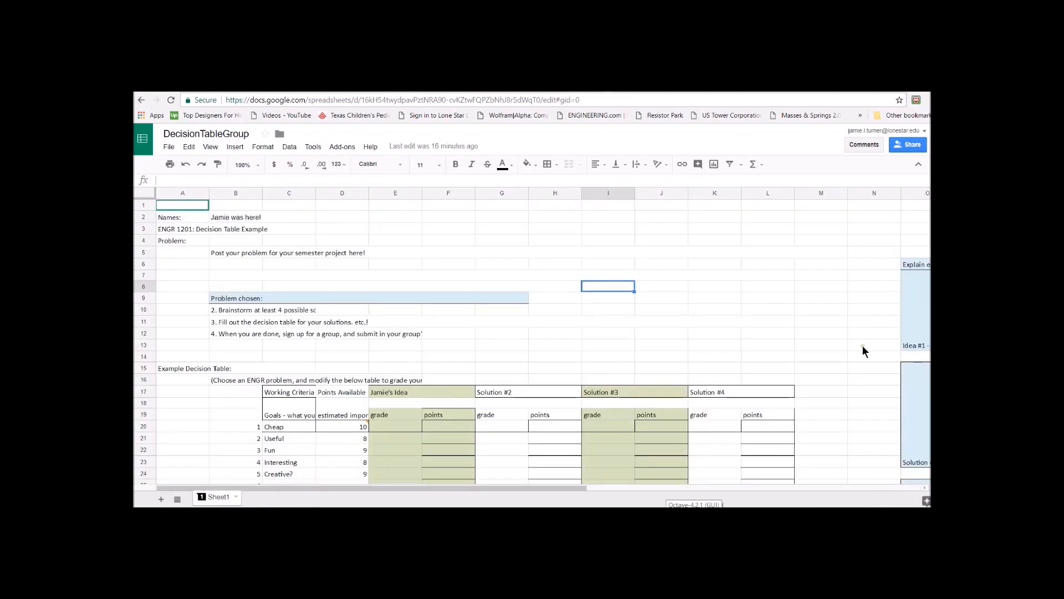
Step: Open the advanced sharing settings, keep the invited collaborator's access at Can edit, and finish
{"action": "left_click", "coordinate": [908, 145]}
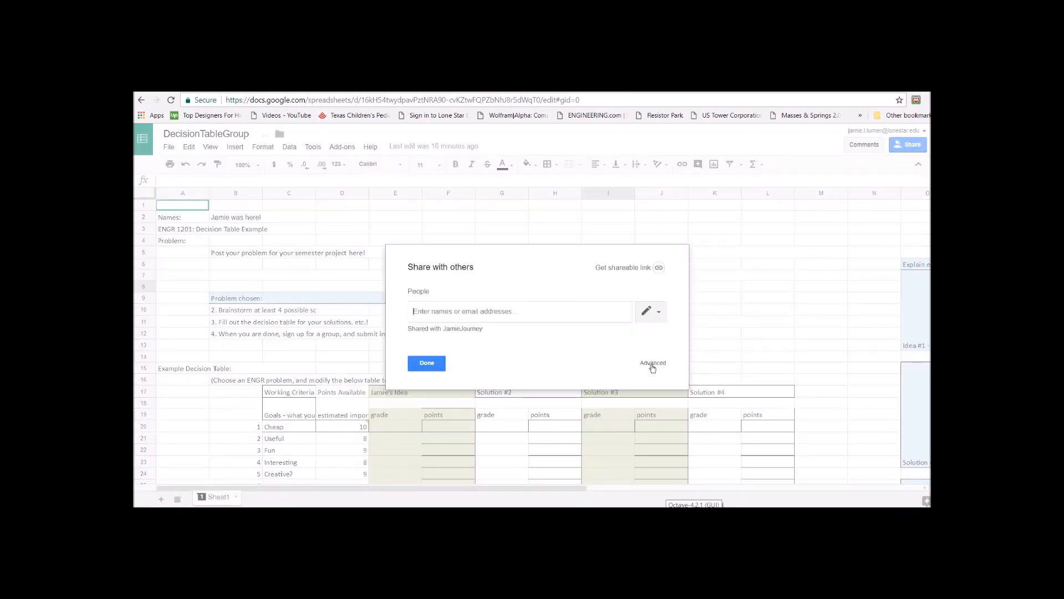
{"action": "left_click", "coordinate": [653, 363]}
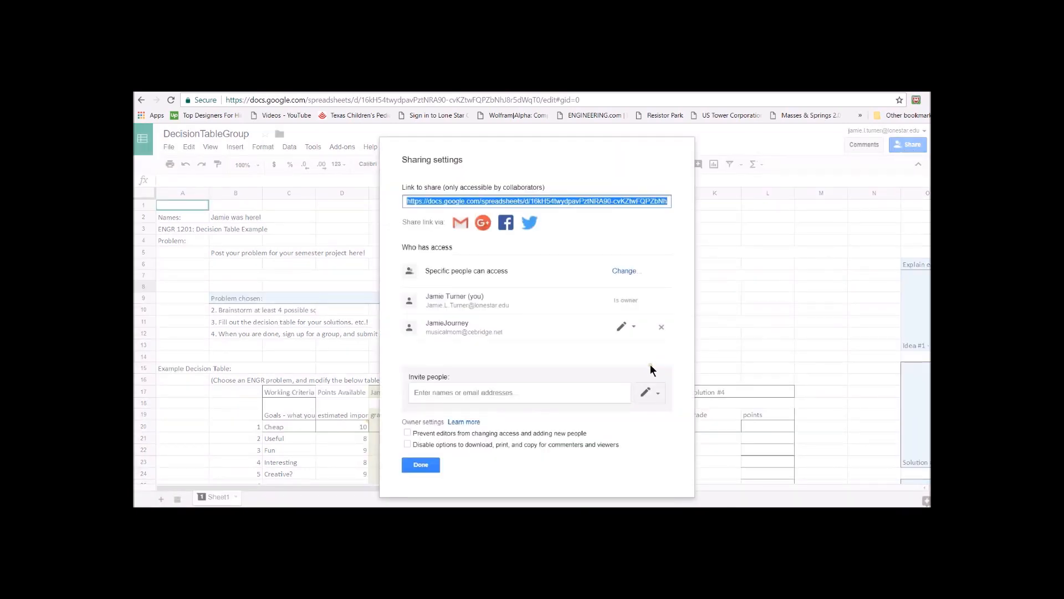
{"action": "left_click", "coordinate": [626, 327]}
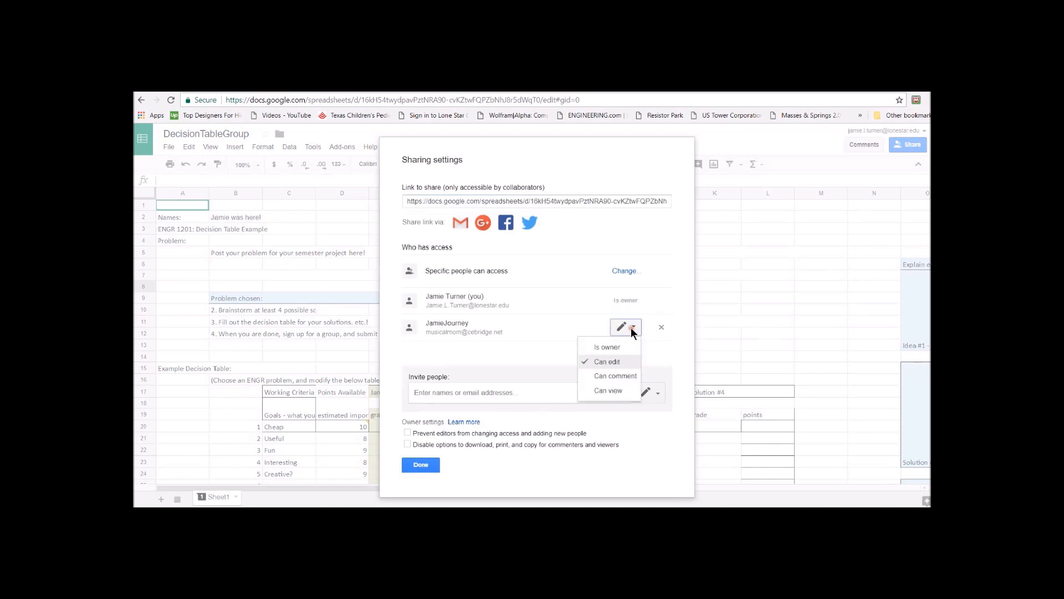
{"action": "left_click", "coordinate": [628, 364]}
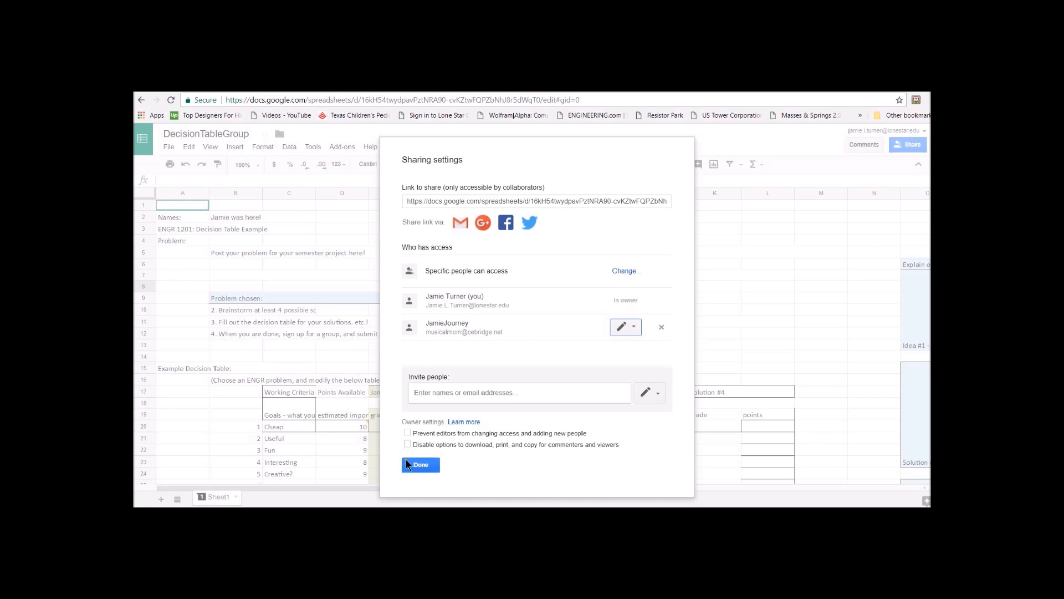
{"action": "left_click", "coordinate": [421, 464]}
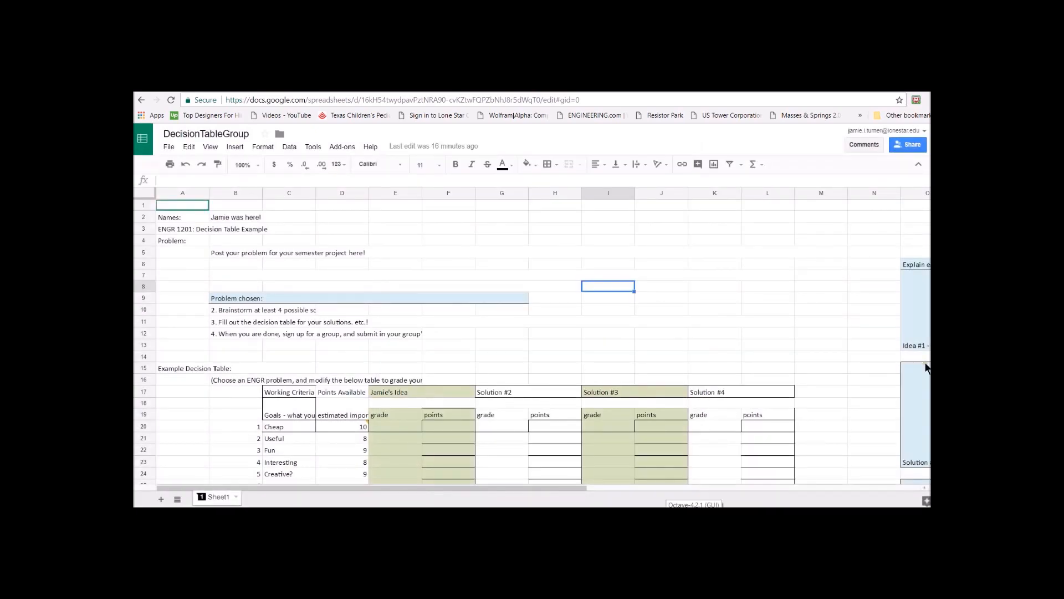
Step: Review the collaborator's permission choices in the advanced sharing settings again, choose Can edit, and close the settings
{"action": "left_click", "coordinate": [910, 145]}
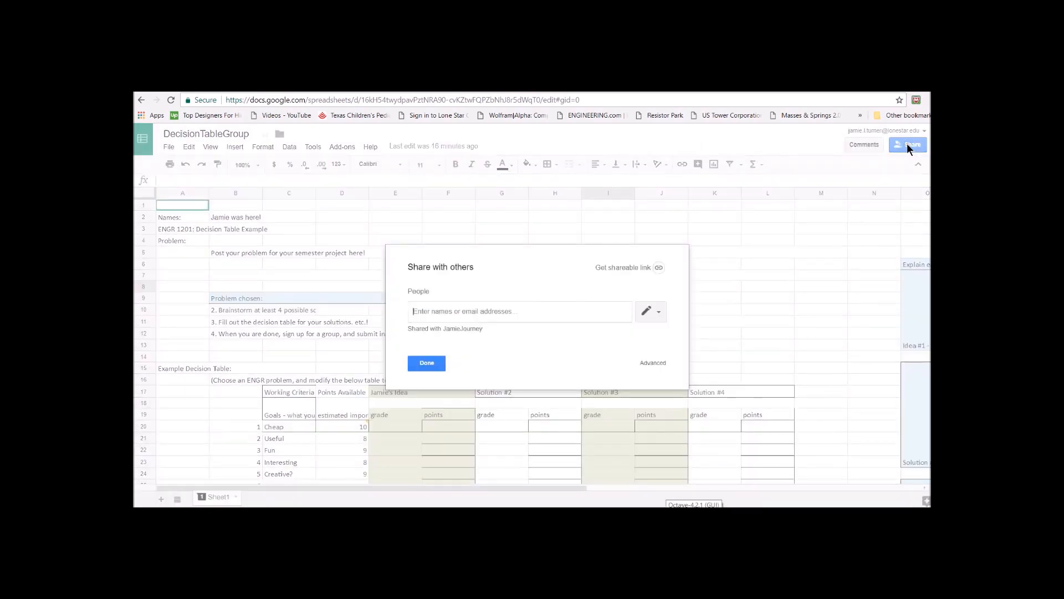
{"action": "left_click", "coordinate": [653, 364]}
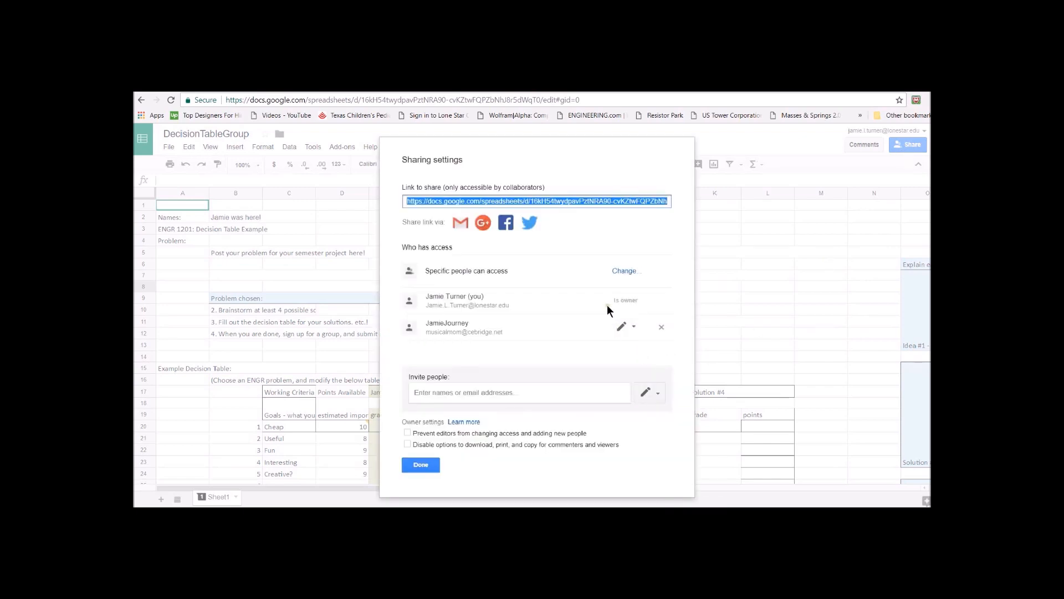
{"action": "left_click", "coordinate": [630, 327]}
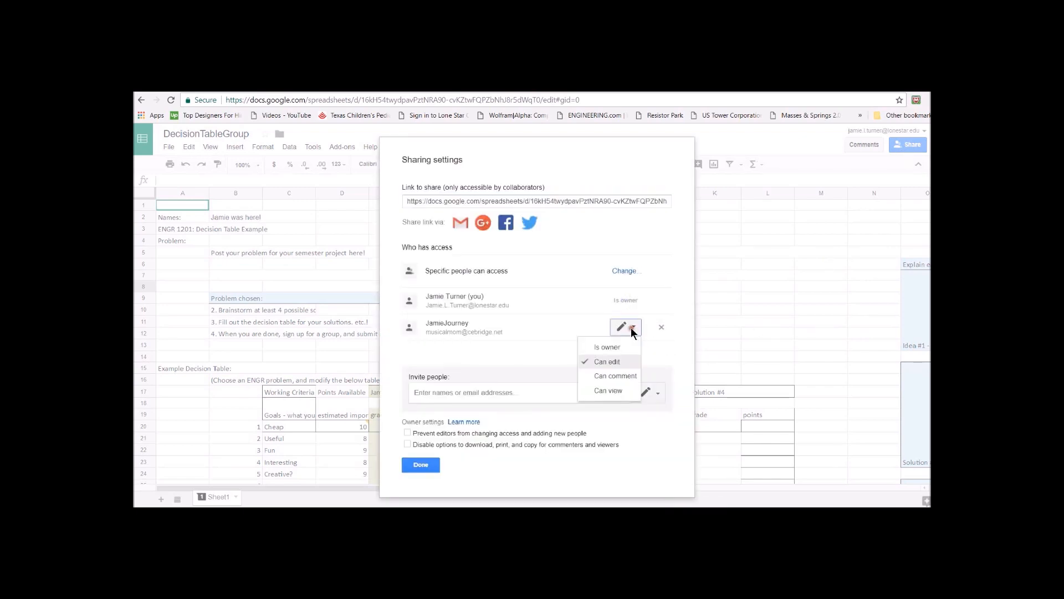
{"action": "left_click", "coordinate": [628, 367]}
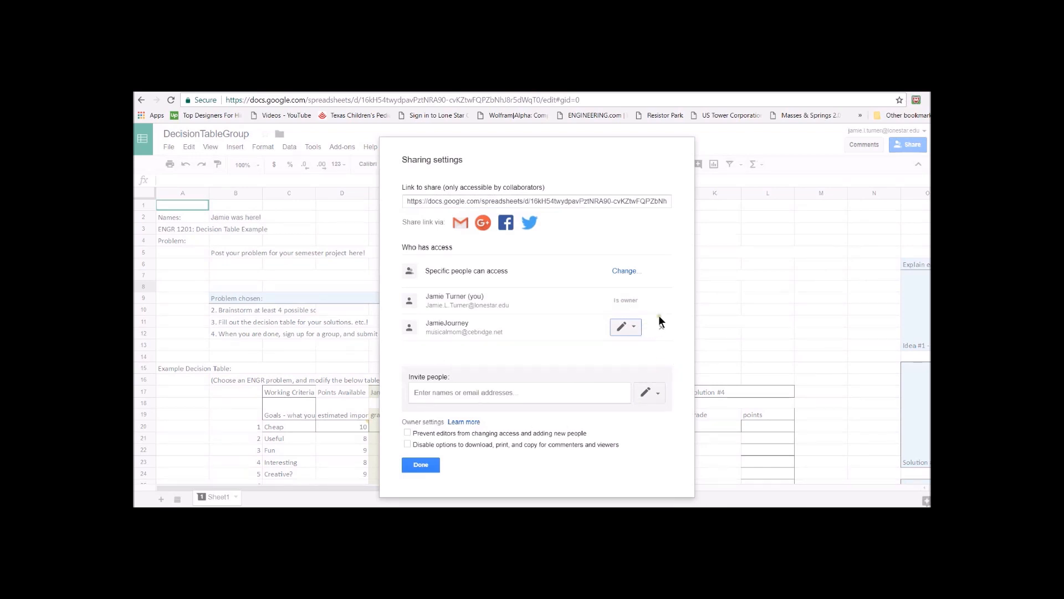
{"action": "left_click", "coordinate": [420, 467]}
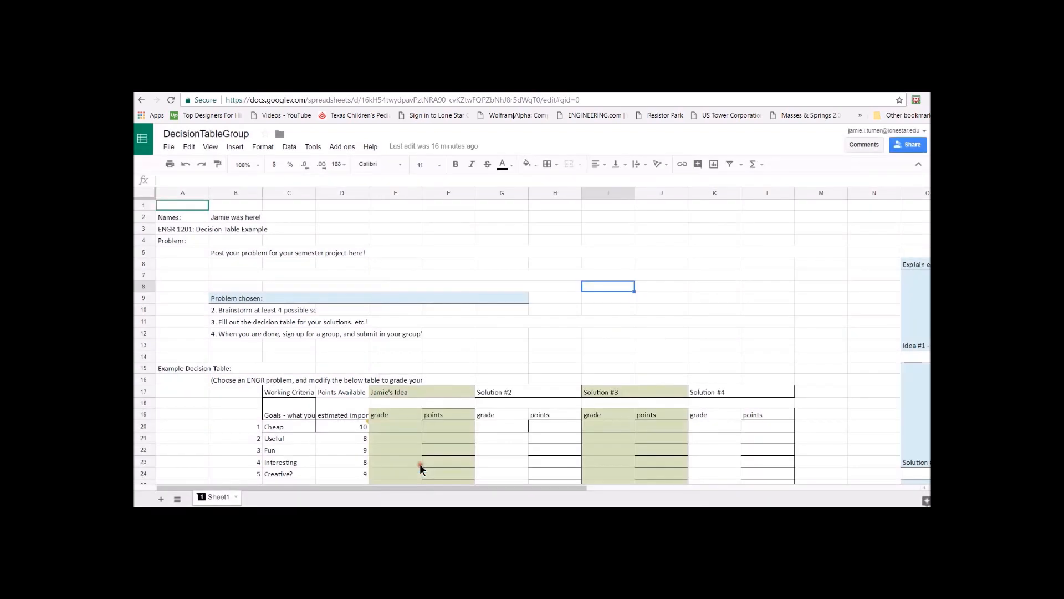